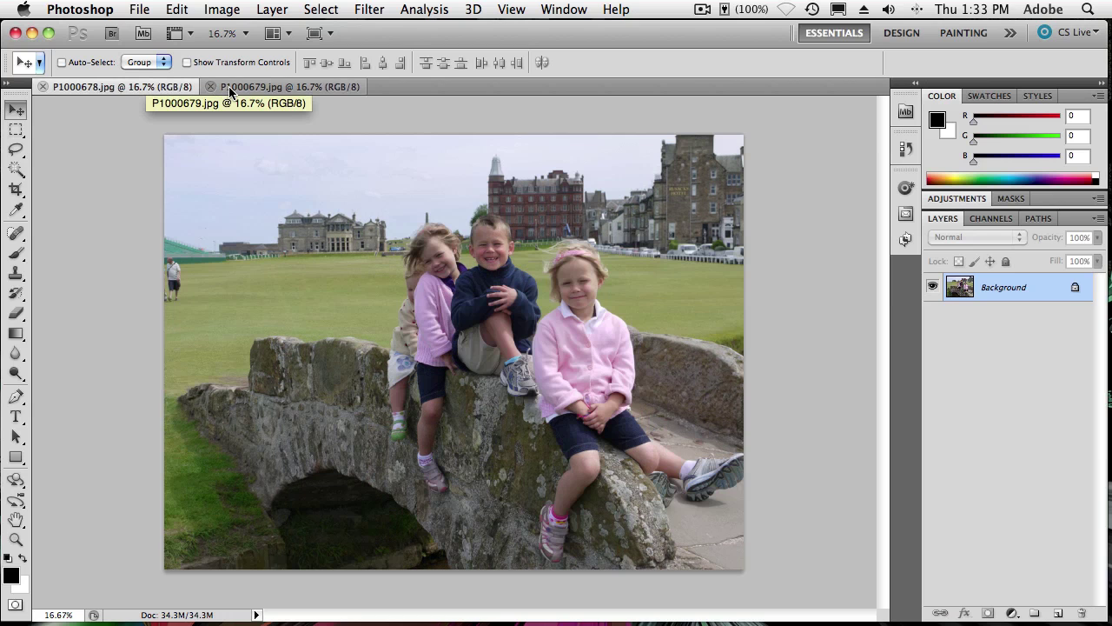
# Step: Copy the P1000678.jpg photo into P1000679.jpg as a layer above the background, and toggle its visibility to compare the two
pyautogui.click(231, 88)
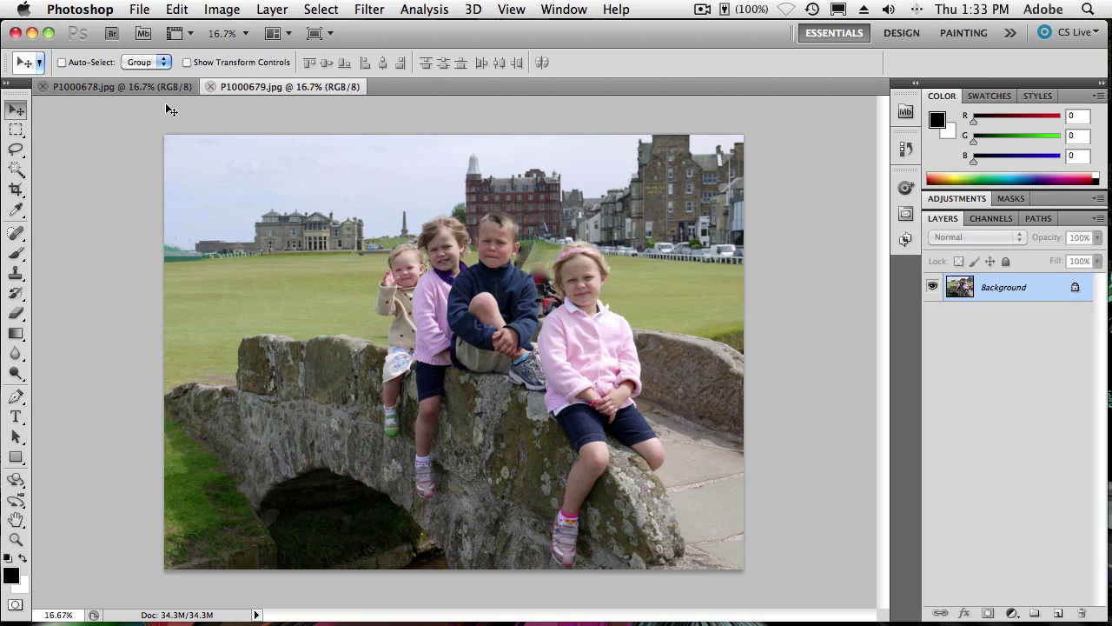
pyautogui.click(142, 88)
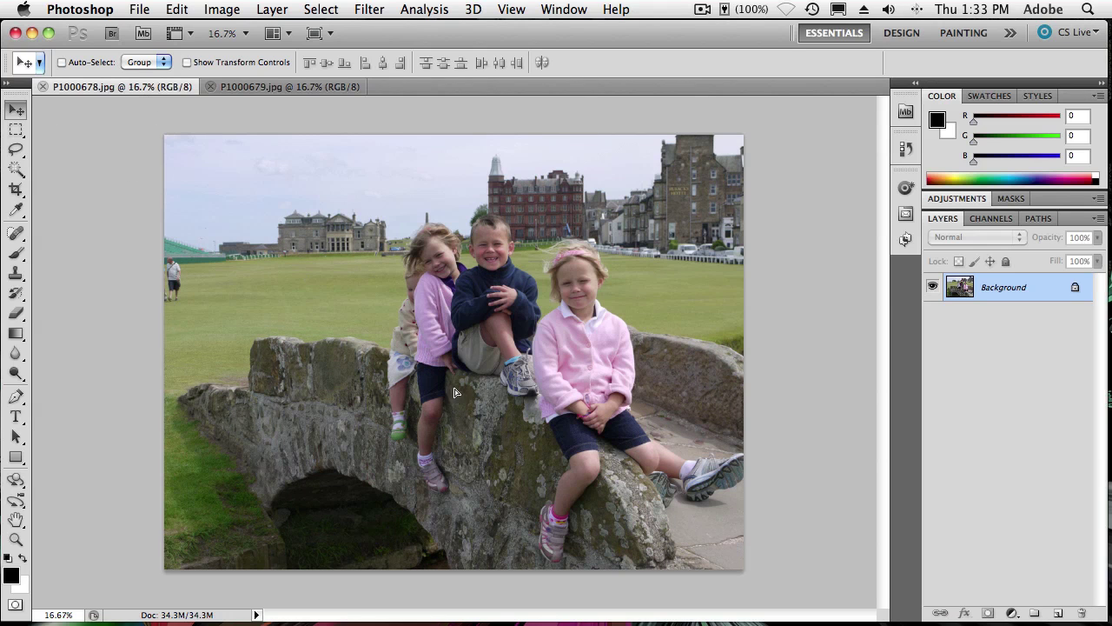
pyautogui.moveTo(457, 387)
pyautogui.mouseDown()
pyautogui.moveTo(417, 373)
pyautogui.moveTo(367, 402)
pyautogui.moveTo(462, 310)
pyautogui.moveTo(398, 341)
pyautogui.moveTo(400, 374)
pyautogui.moveTo(324, 228)
pyautogui.moveTo(287, 86)
pyautogui.moveTo(326, 217)
pyautogui.moveTo(417, 298)
pyautogui.moveTo(447, 375)
pyautogui.moveTo(463, 375)
pyautogui.moveTo(463, 400)
pyautogui.moveTo(538, 401)
pyautogui.moveTo(494, 399)
pyautogui.moveTo(461, 378)
pyautogui.mouseUp()
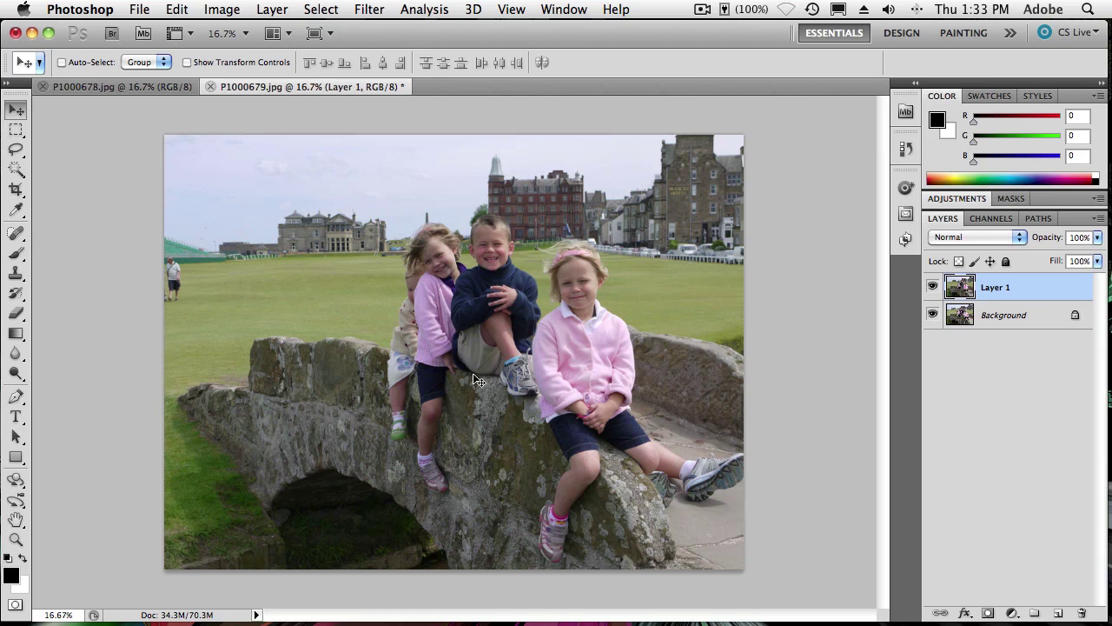
pyautogui.click(937, 292)
pyautogui.click(937, 292)
pyautogui.click(937, 292)
pyautogui.click(938, 293)
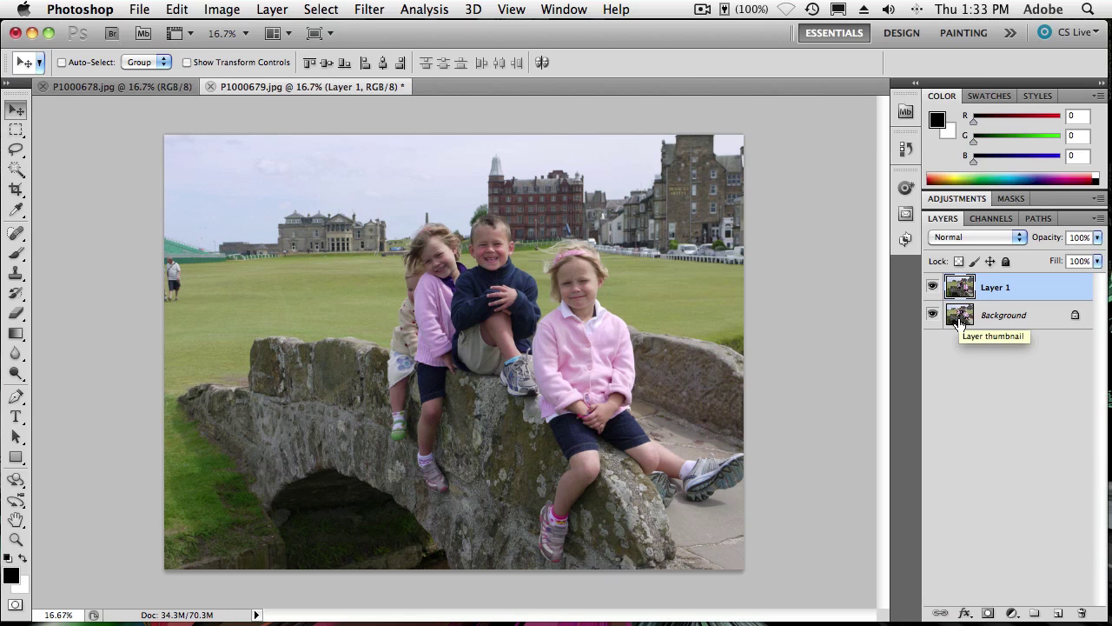
# Step: Auto-align Layer 1 and the Background layer using the Auto projection
pyautogui.keyDown('shift'); pyautogui.click(960, 323); pyautogui.keyUp('shift')
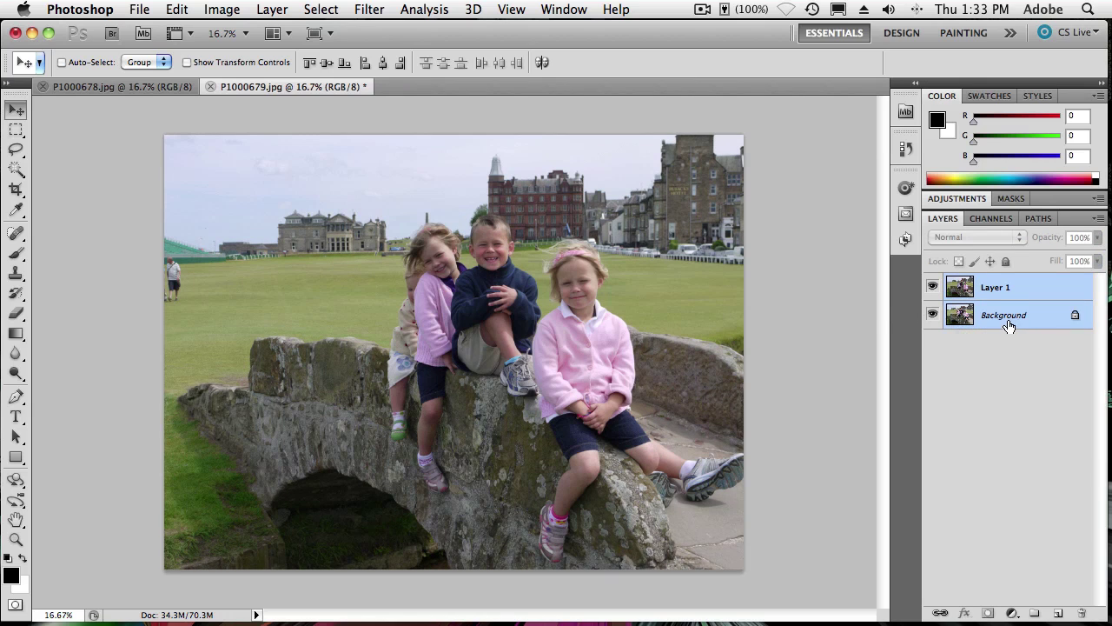
pyautogui.click(177, 8)
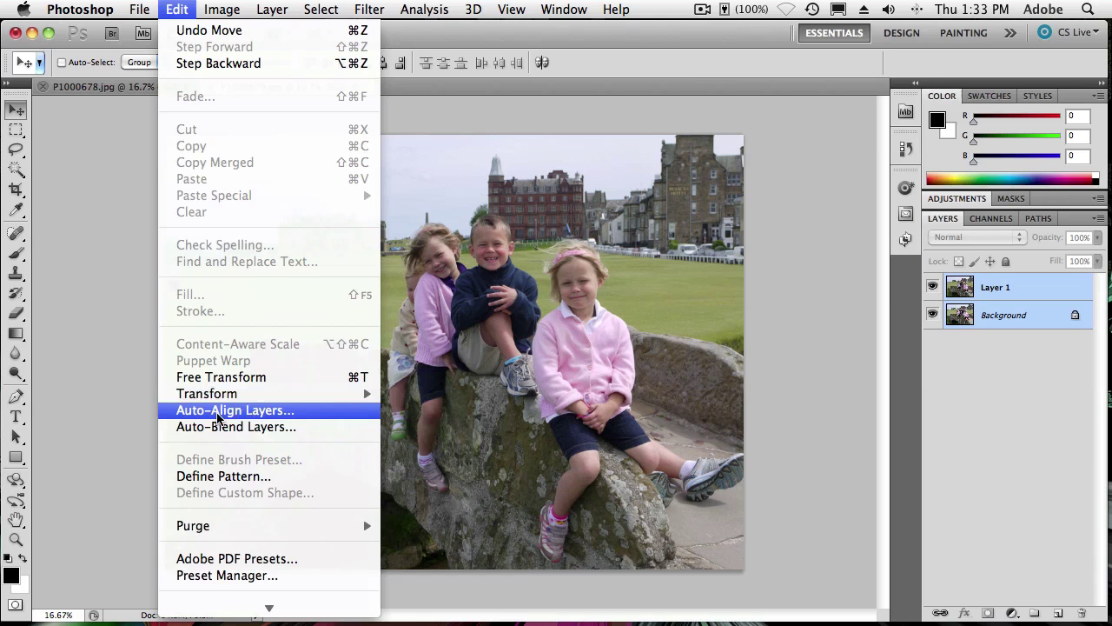
pyautogui.click(249, 417)
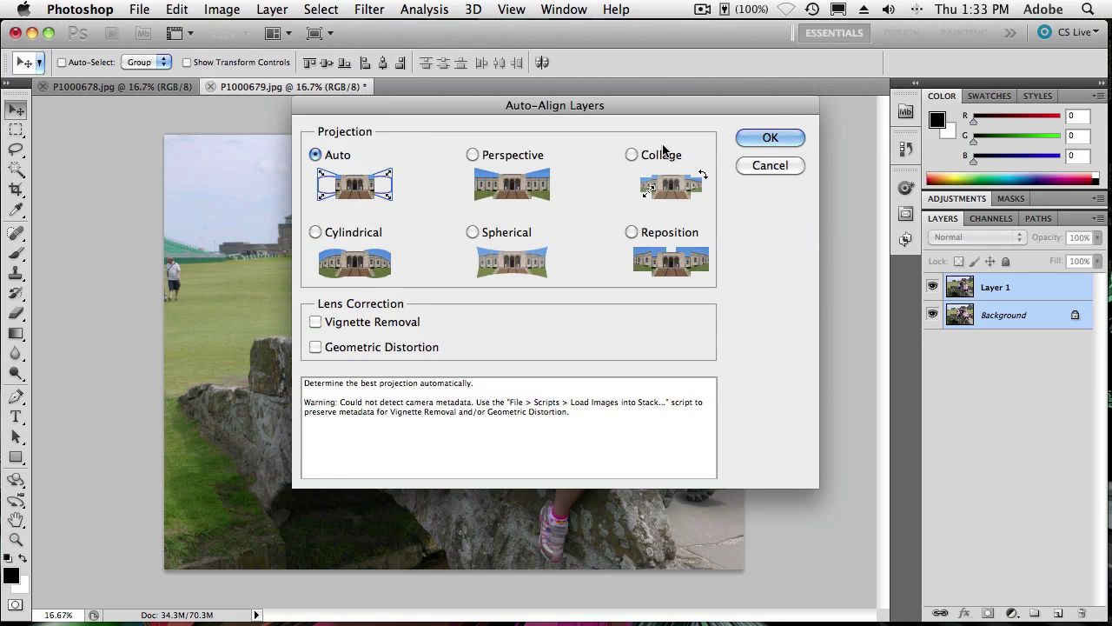
pyautogui.click(758, 141)
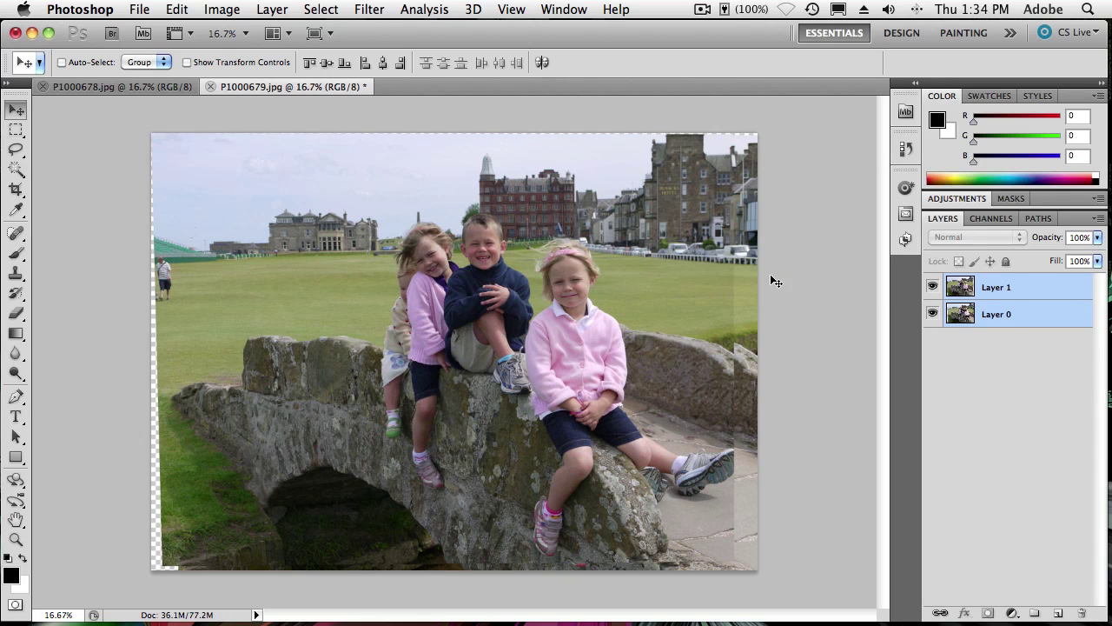
# Step: Toggle the visibility of Layer 1 repeatedly to examine how the buildings, bridge and children line up with Layer 0
pyautogui.click(933, 287)
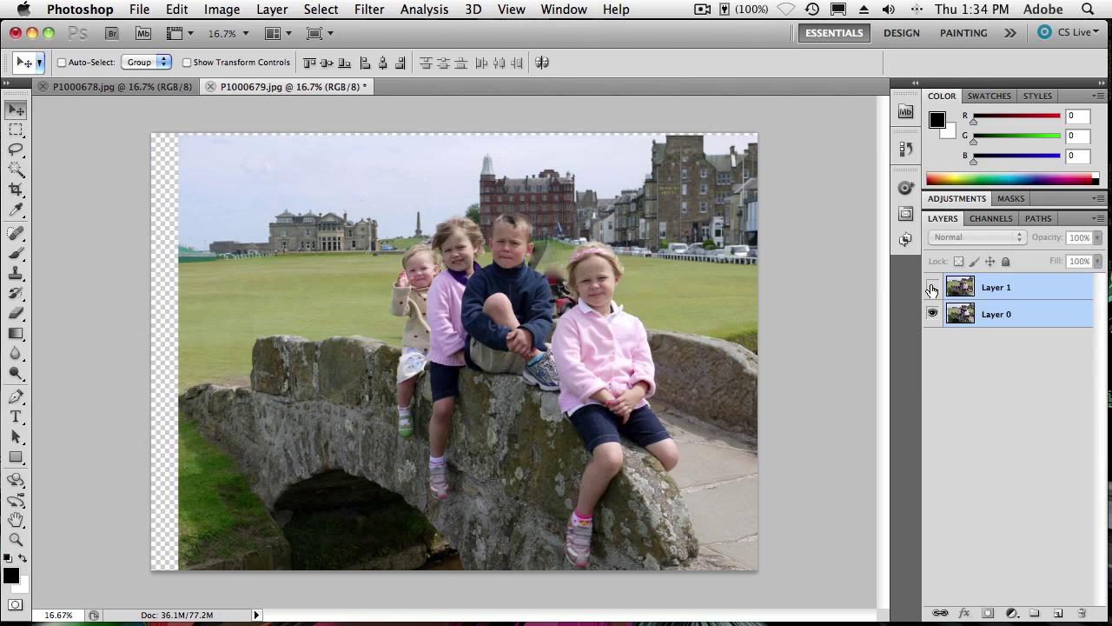
pyautogui.click(933, 287)
pyautogui.click(933, 288)
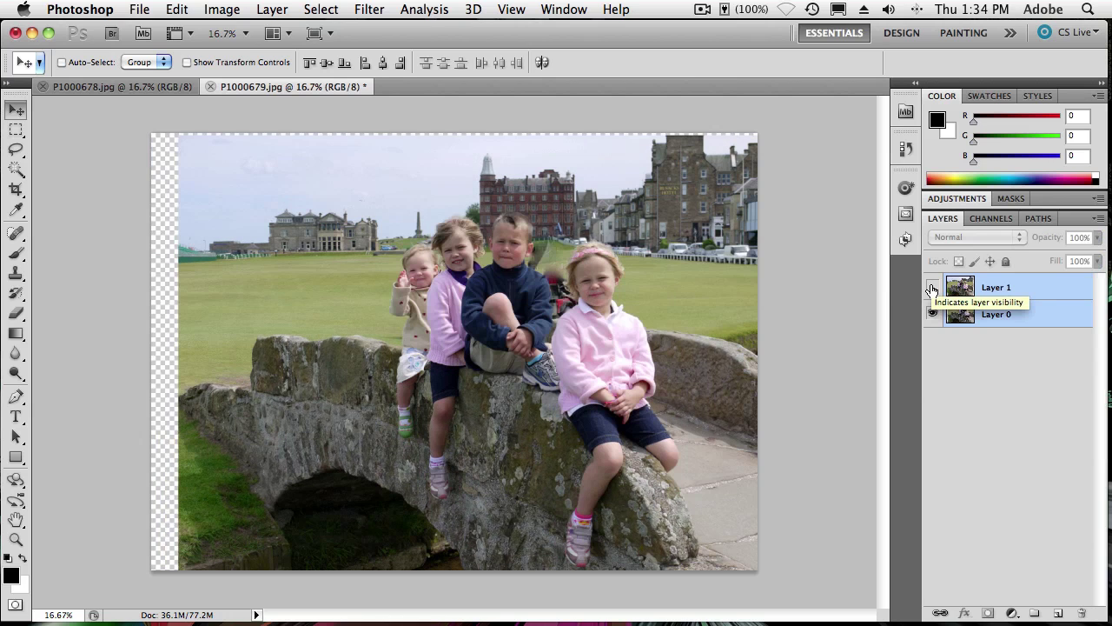
pyautogui.click(932, 288)
pyautogui.click(933, 288)
pyautogui.click(932, 287)
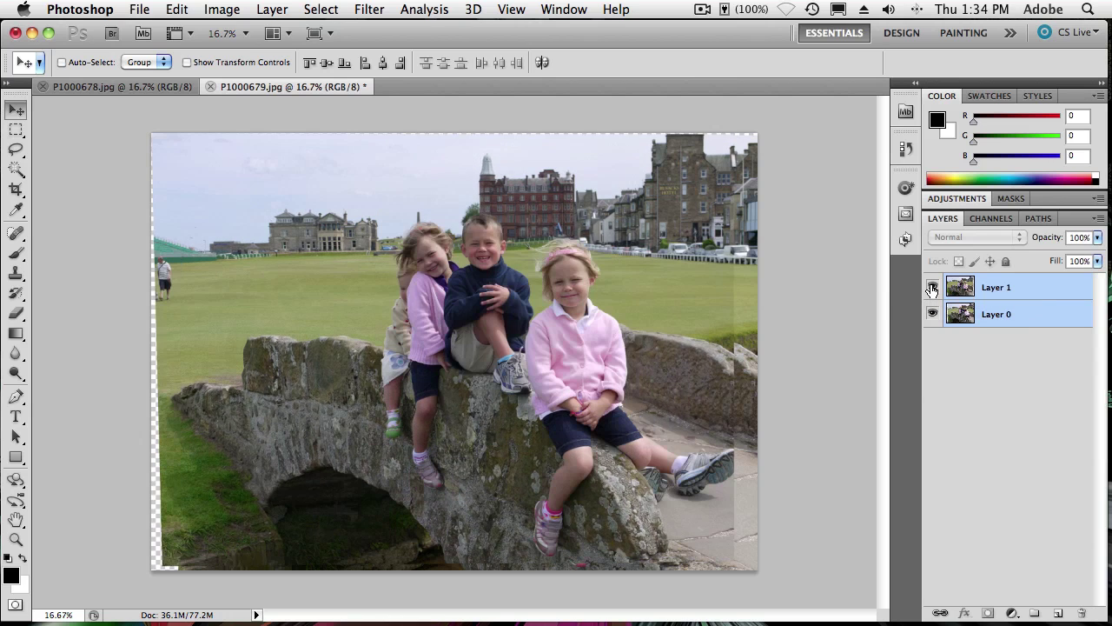
pyautogui.click(933, 288)
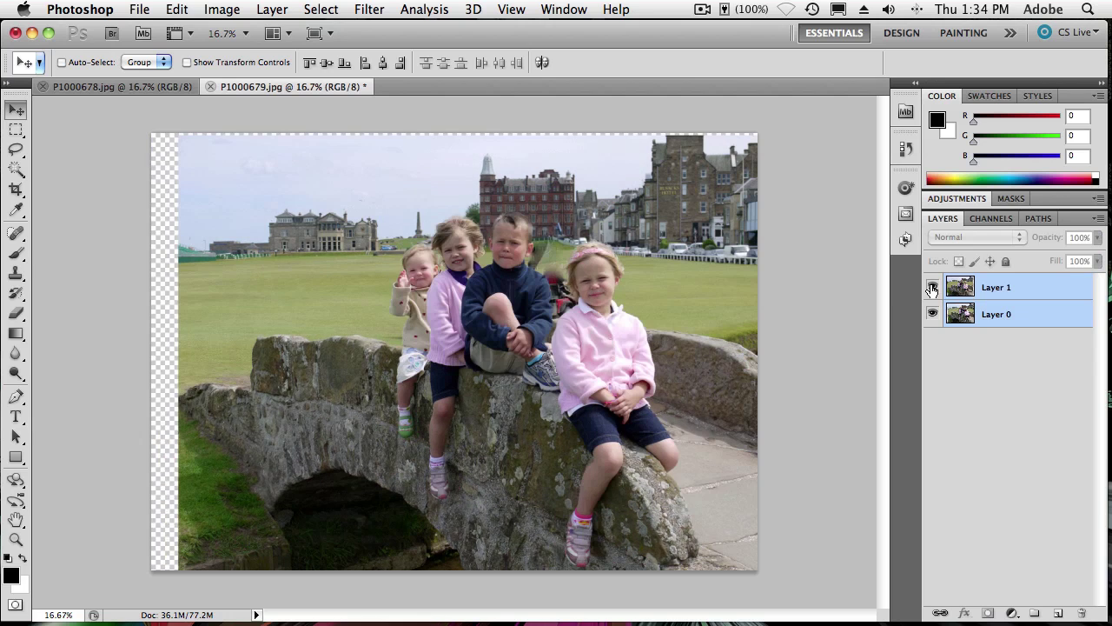
pyautogui.click(932, 287)
pyautogui.click(932, 287)
pyautogui.click(932, 287)
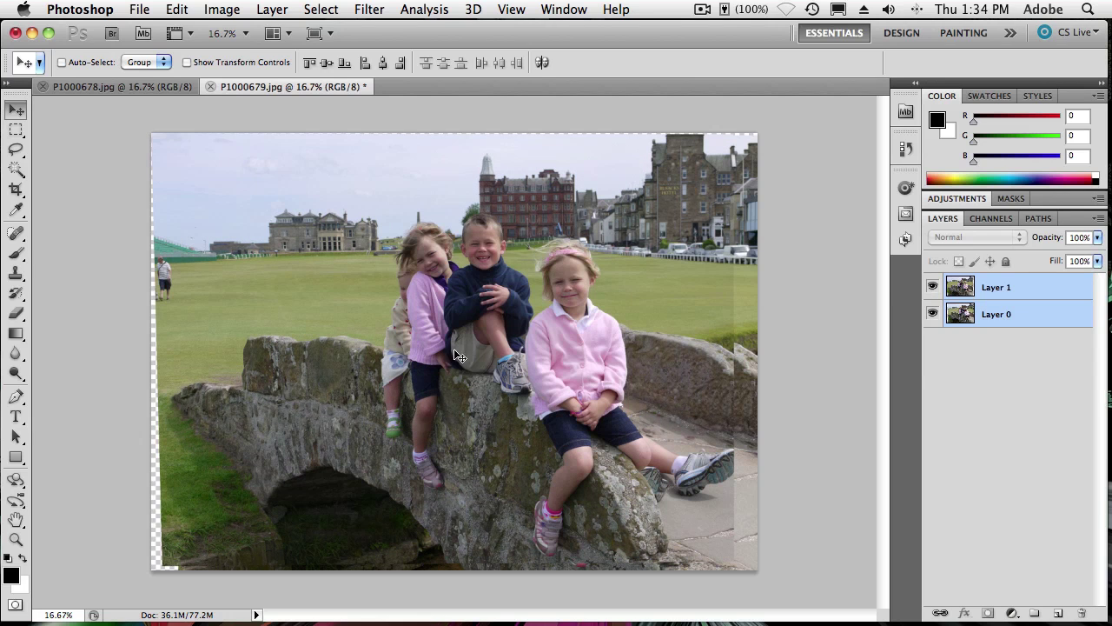
pyautogui.click(932, 288)
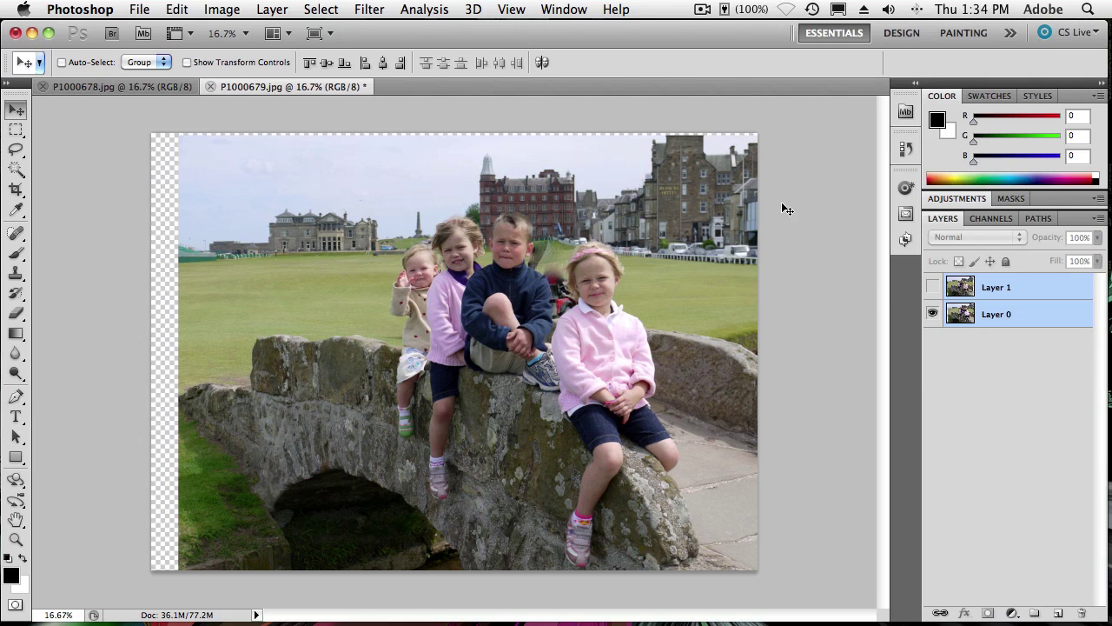
pyautogui.click(934, 289)
pyautogui.click(934, 289)
pyautogui.click(933, 288)
pyautogui.click(934, 289)
pyautogui.click(933, 289)
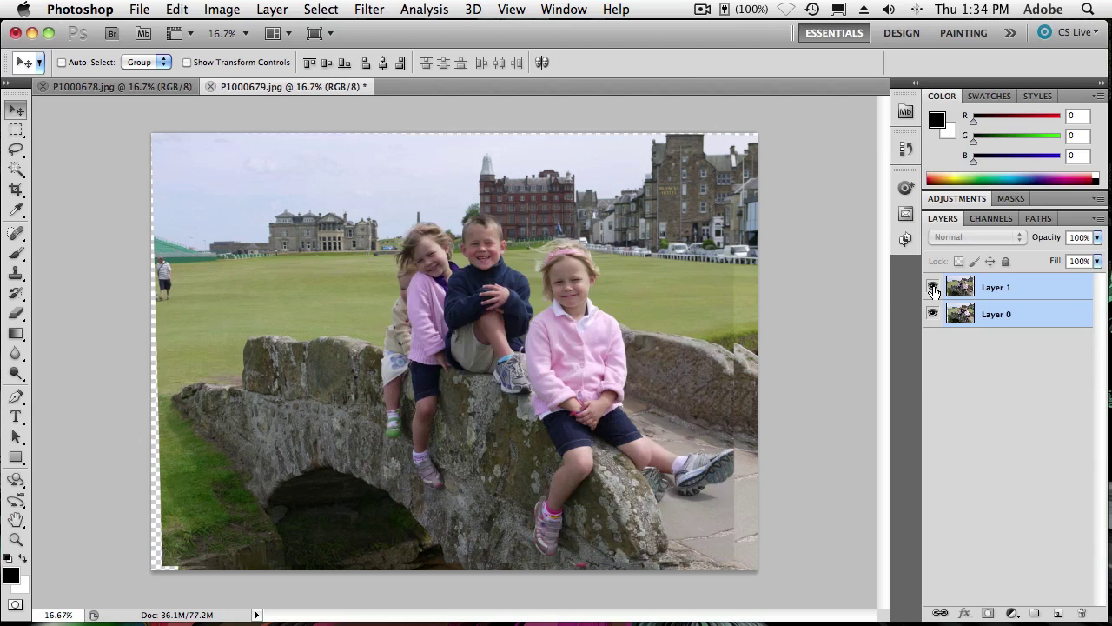
pyautogui.click(933, 288)
pyautogui.click(934, 289)
pyautogui.click(934, 289)
pyautogui.click(933, 289)
pyautogui.click(934, 289)
pyautogui.click(934, 288)
pyautogui.click(933, 289)
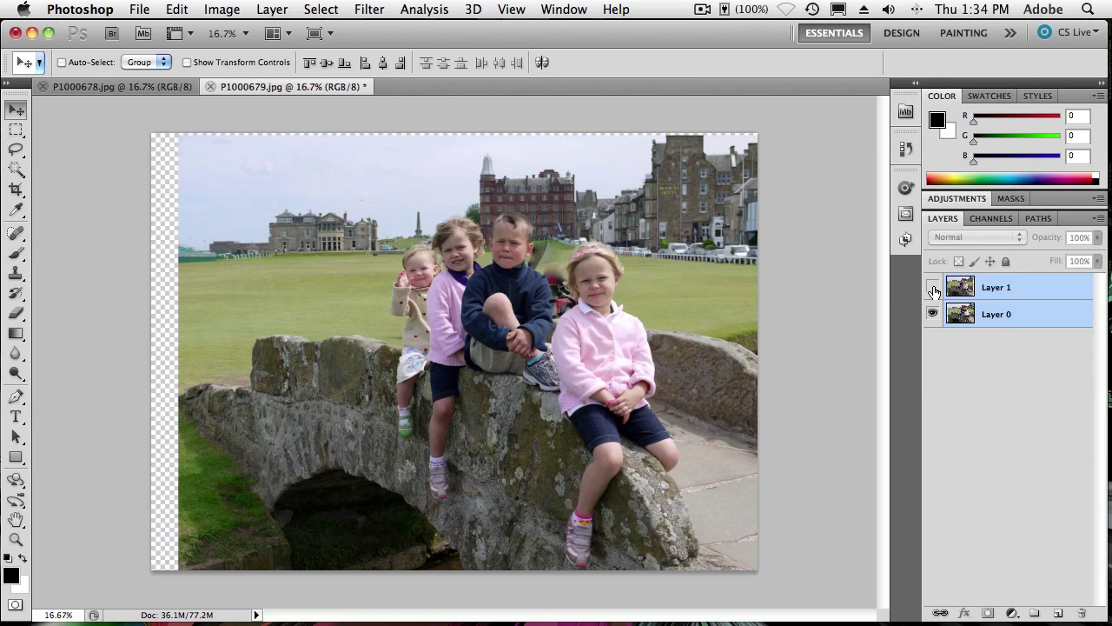
pyautogui.click(934, 289)
pyautogui.click(933, 289)
pyautogui.click(934, 289)
pyautogui.click(934, 289)
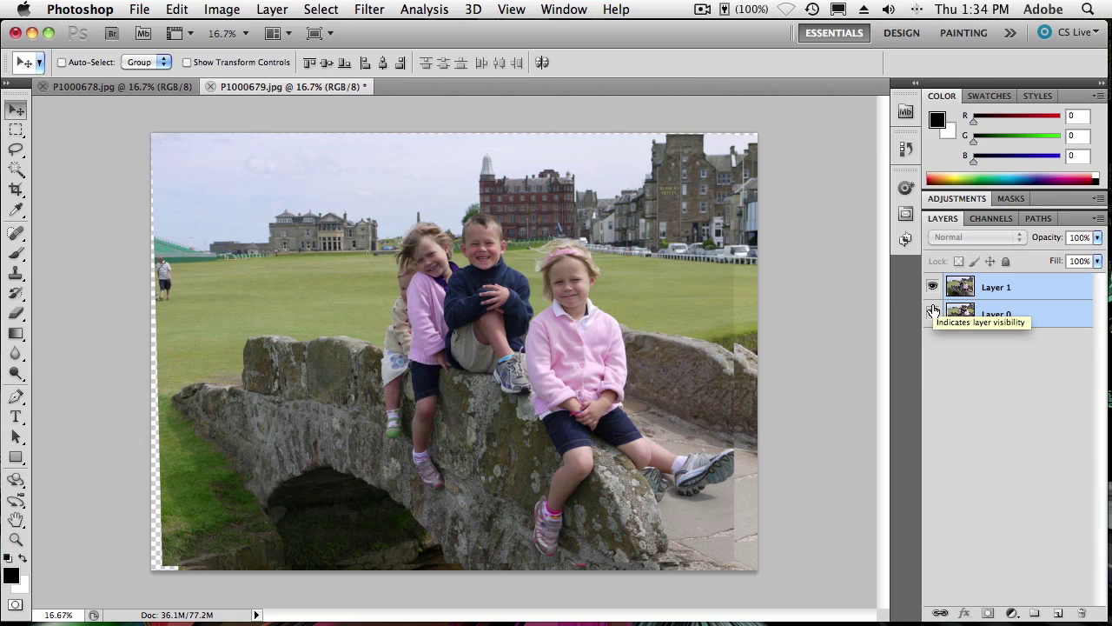
pyautogui.click(932, 312)
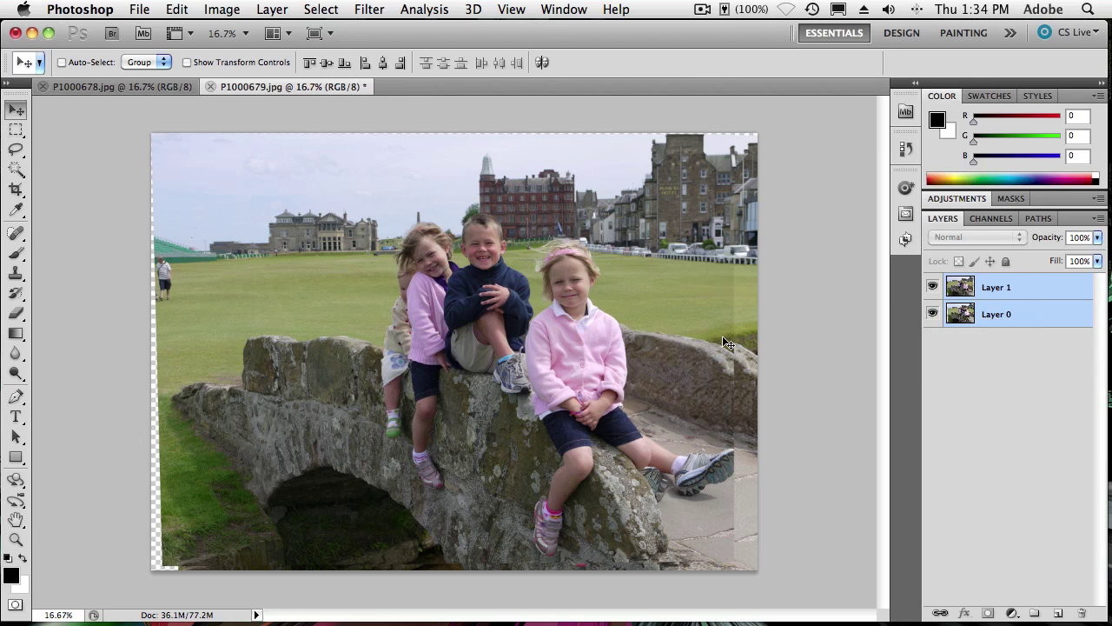
# Step: Fade Layer 1 to 61% opacity, shift it slightly right so the children overlap those in Layer 0, and restore 100% opacity
pyautogui.click(997, 289)
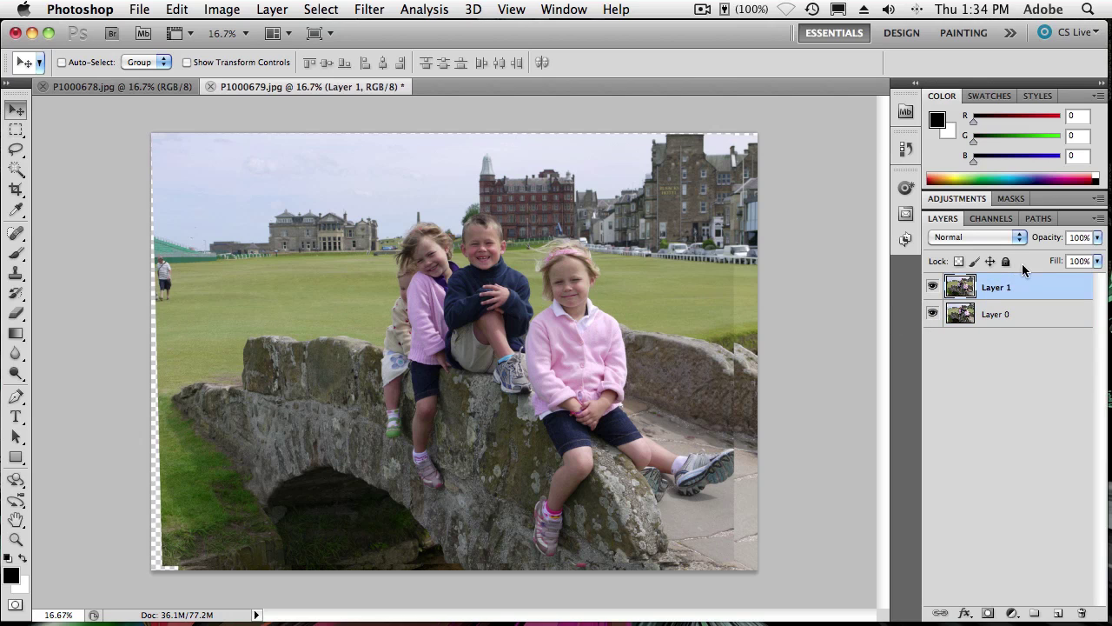
pyautogui.moveTo(1043, 239); pyautogui.dragTo(1010, 239)
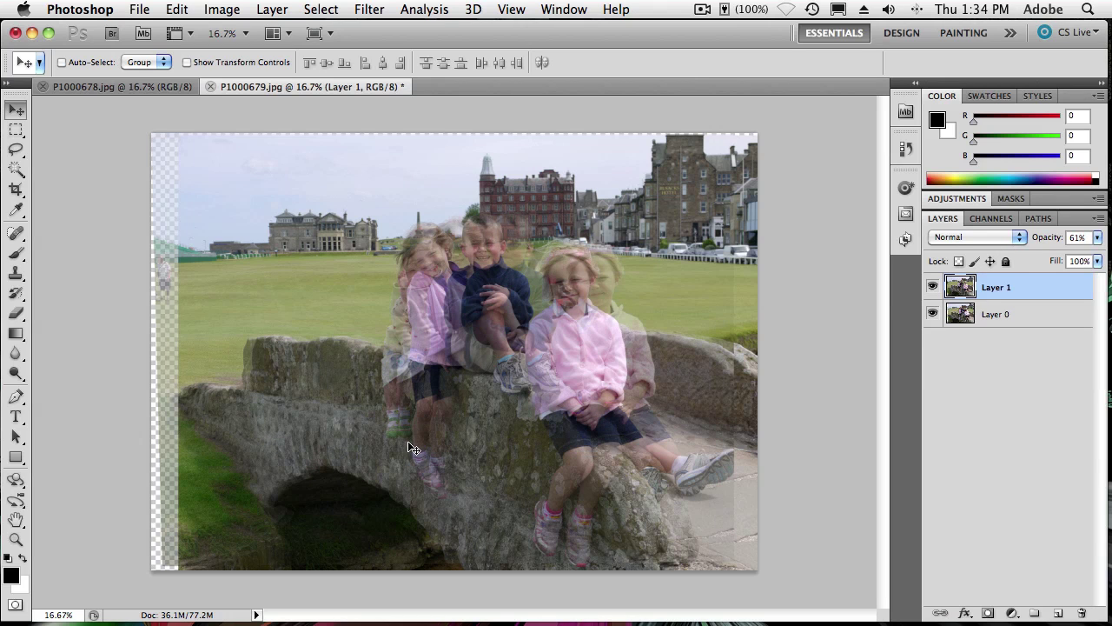
pyautogui.moveTo(408, 442)
pyautogui.mouseDown()
pyautogui.moveTo(441, 446)
pyautogui.moveTo(423, 440)
pyautogui.mouseUp()
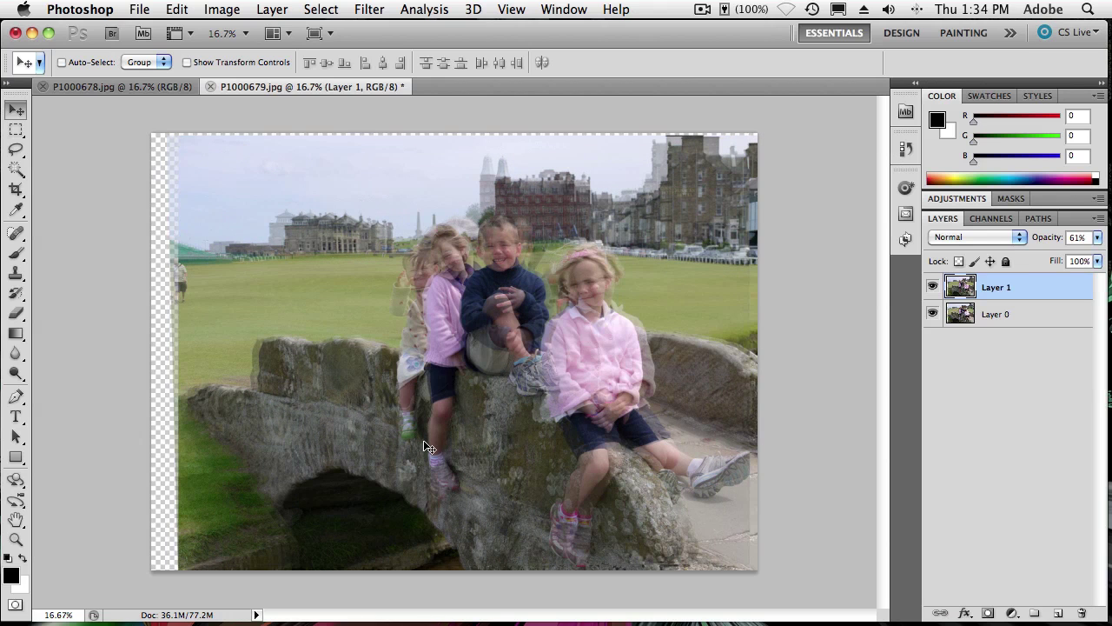
pyautogui.moveTo(541, 474); pyautogui.dragTo(545, 473)
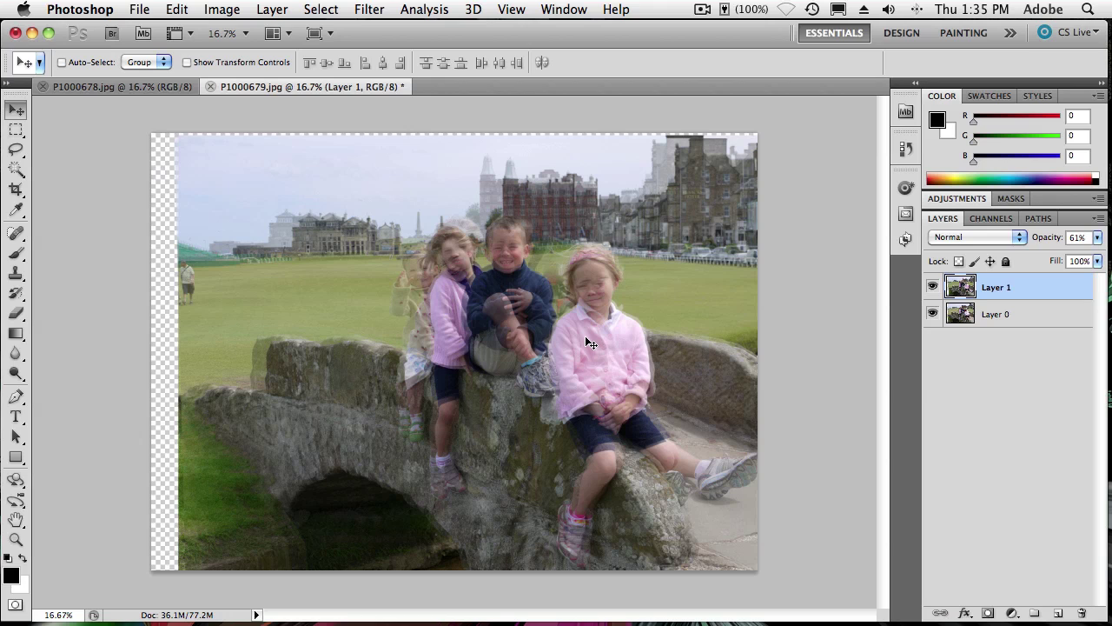
pyautogui.moveTo(545, 349)
pyautogui.mouseDown()
pyautogui.moveTo(559, 348)
pyautogui.moveTo(542, 347)
pyautogui.mouseUp()
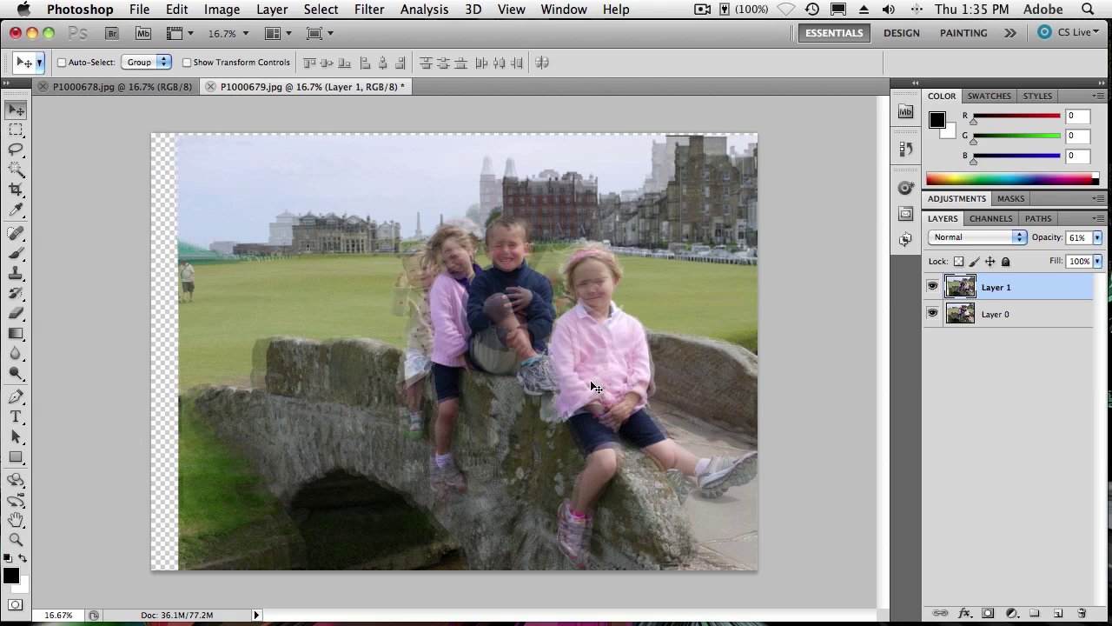
pyautogui.moveTo(537, 347); pyautogui.dragTo(533, 347)
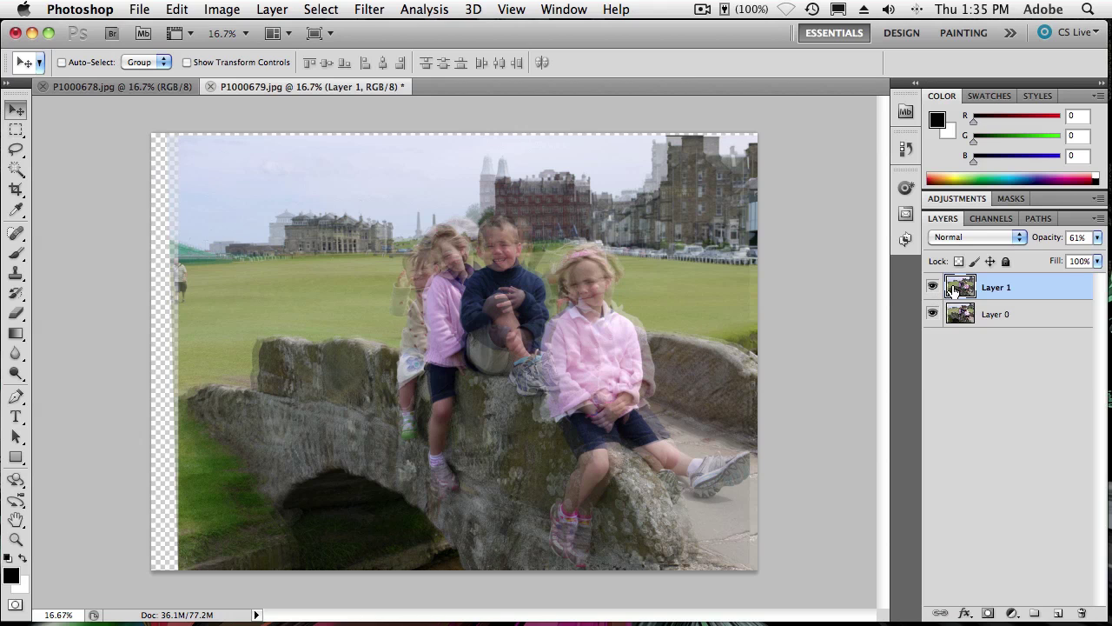
pyautogui.moveTo(1040, 243); pyautogui.dragTo(1104, 242)
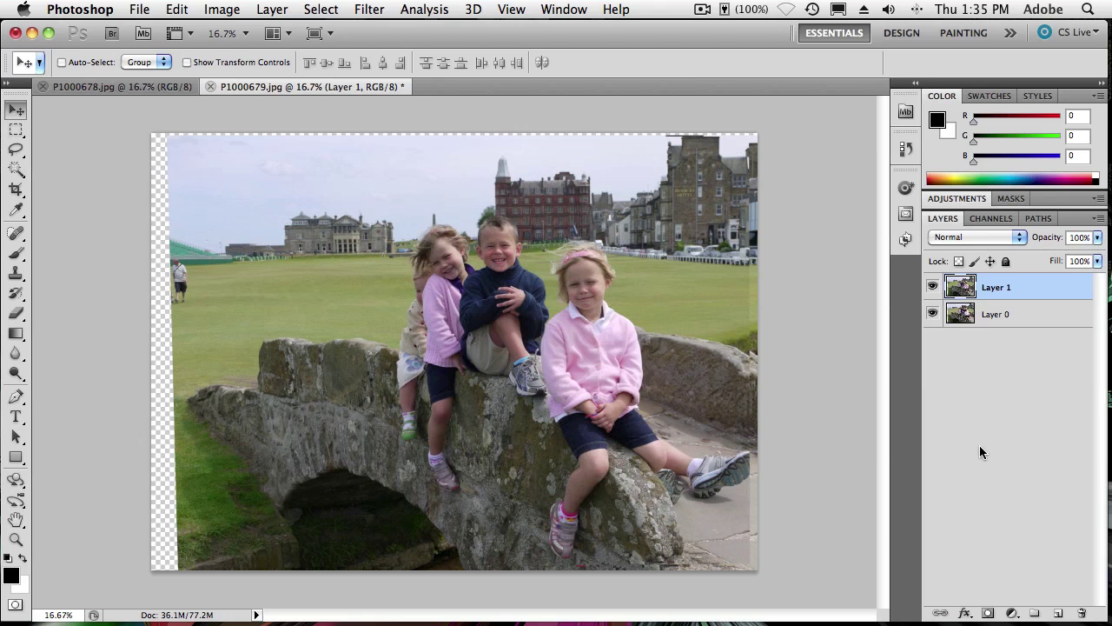
# Step: Compare the repositioned Layer 1 against Layer 0 by switching Layer 1 off and on, checking the children's positions
pyautogui.click(934, 287)
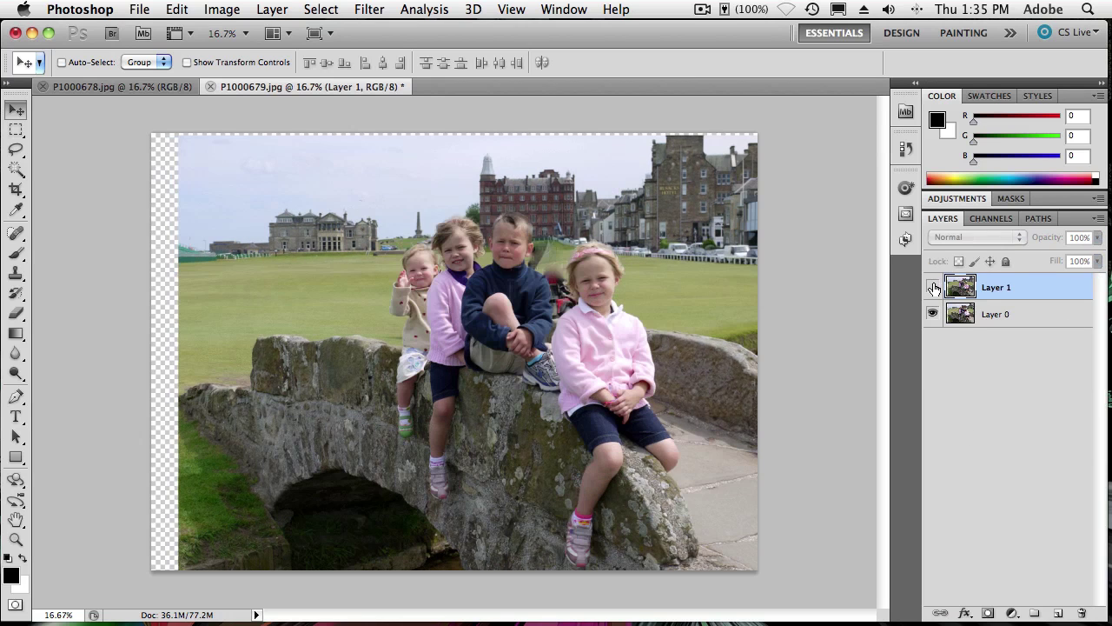
pyautogui.click(934, 287)
pyautogui.click(934, 287)
pyautogui.click(933, 287)
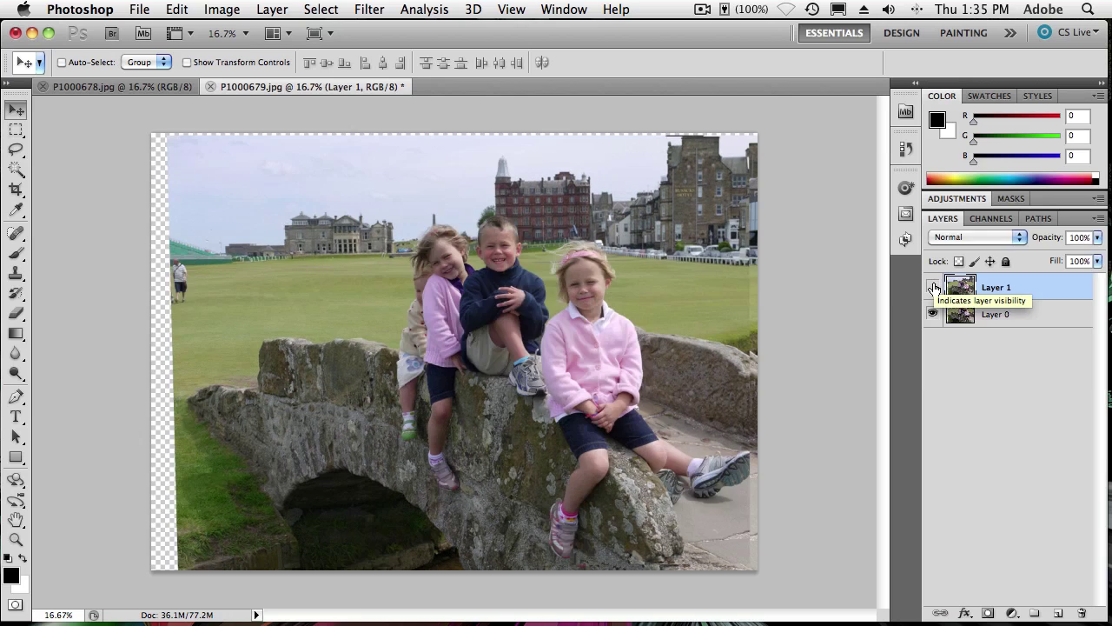
pyautogui.click(933, 287)
pyautogui.click(933, 287)
pyautogui.click(933, 287)
pyautogui.click(933, 286)
pyautogui.click(934, 287)
pyautogui.click(933, 286)
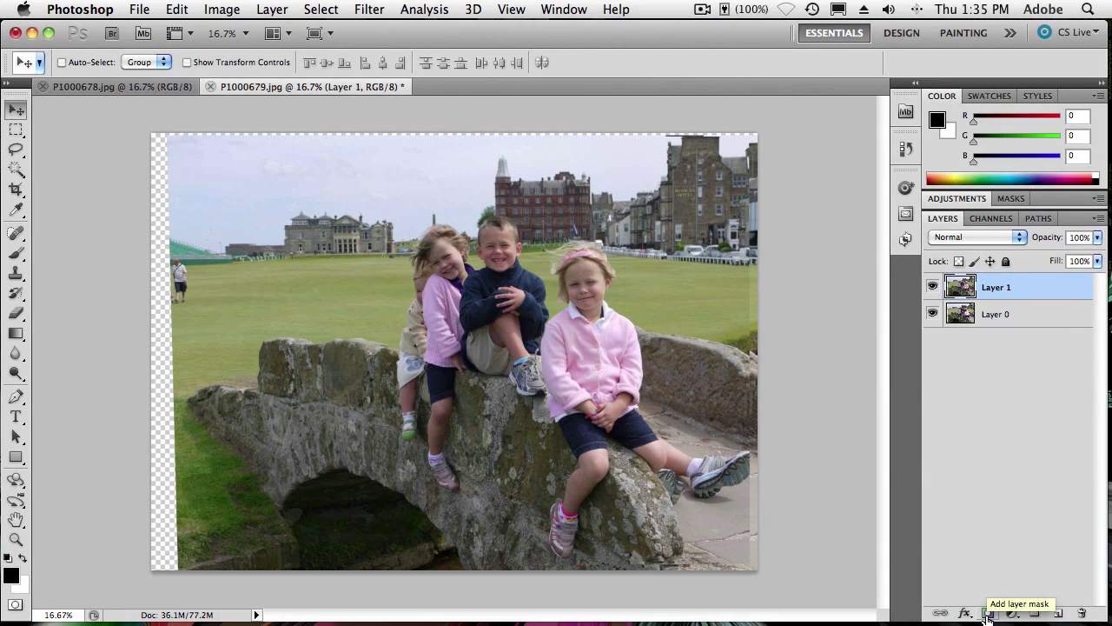
# Step: Add a layer mask to Layer 1 and ready the Brush tool with black as the foreground color
pyautogui.click(988, 614)
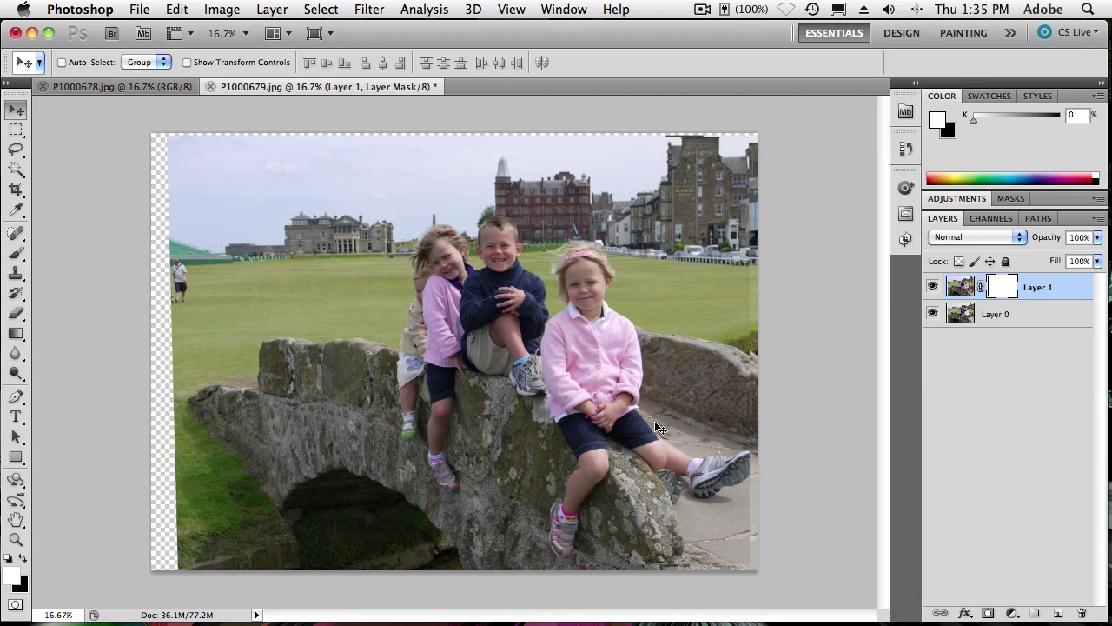
pyautogui.press('b')
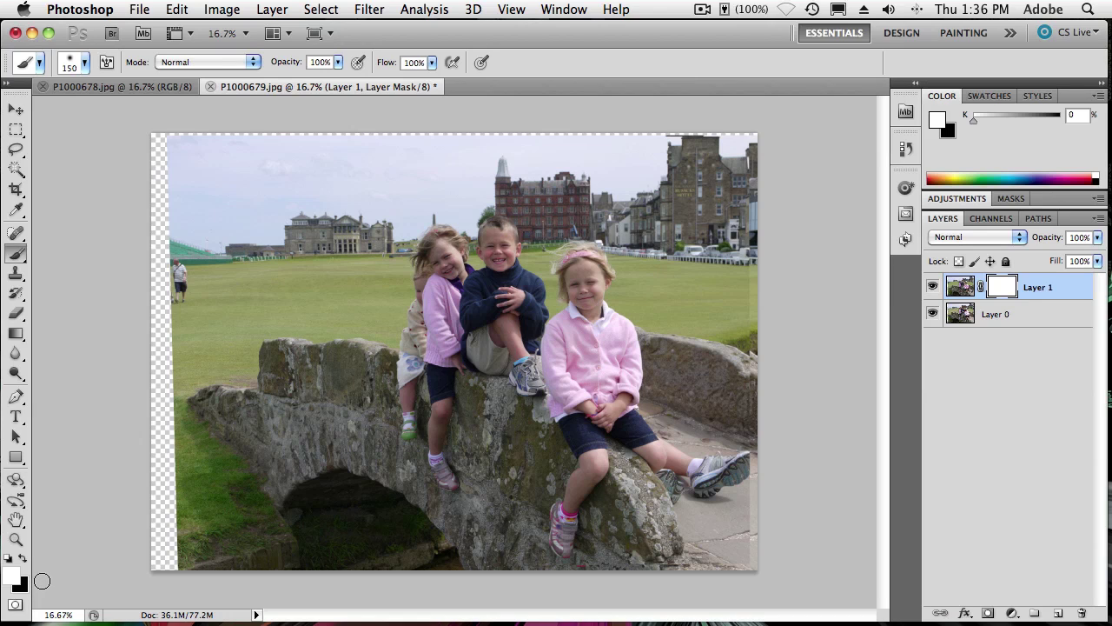
pyautogui.press('x')
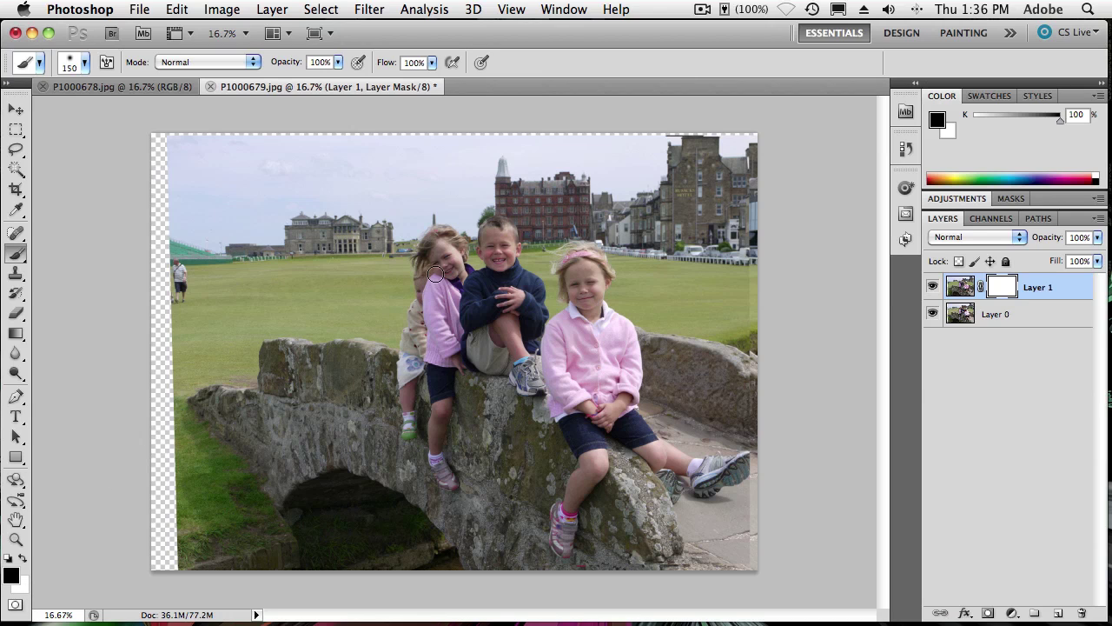
# Step: Paint black on Layer 1's mask over the two rear girls' heads and the smallest child's upper body to reveal Layer 0
pyautogui.moveTo(445, 270)
pyautogui.mouseDown()
pyautogui.moveTo(416, 296)
pyautogui.moveTo(420, 274)
pyautogui.moveTo(404, 275)
pyautogui.moveTo(435, 247)
pyautogui.moveTo(404, 260)
pyautogui.moveTo(416, 302)
pyautogui.moveTo(407, 285)
pyautogui.moveTo(403, 317)
pyautogui.moveTo(416, 288)
pyautogui.moveTo(403, 277)
pyautogui.moveTo(448, 264)
pyautogui.moveTo(437, 252)
pyautogui.moveTo(448, 246)
pyautogui.moveTo(424, 238)
pyautogui.moveTo(433, 224)
pyautogui.moveTo(463, 237)
pyautogui.moveTo(469, 238)
pyautogui.mouseUp()
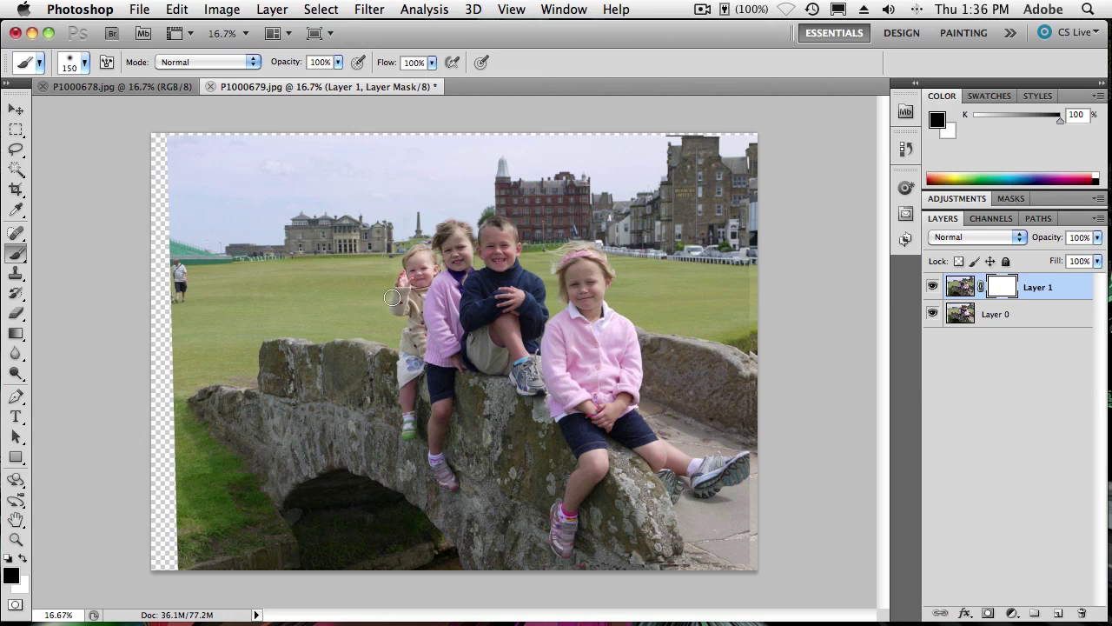
pyautogui.moveTo(392, 298)
pyautogui.mouseDown()
pyautogui.moveTo(388, 315)
pyautogui.moveTo(420, 256)
pyautogui.mouseUp()
pyautogui.press('x')
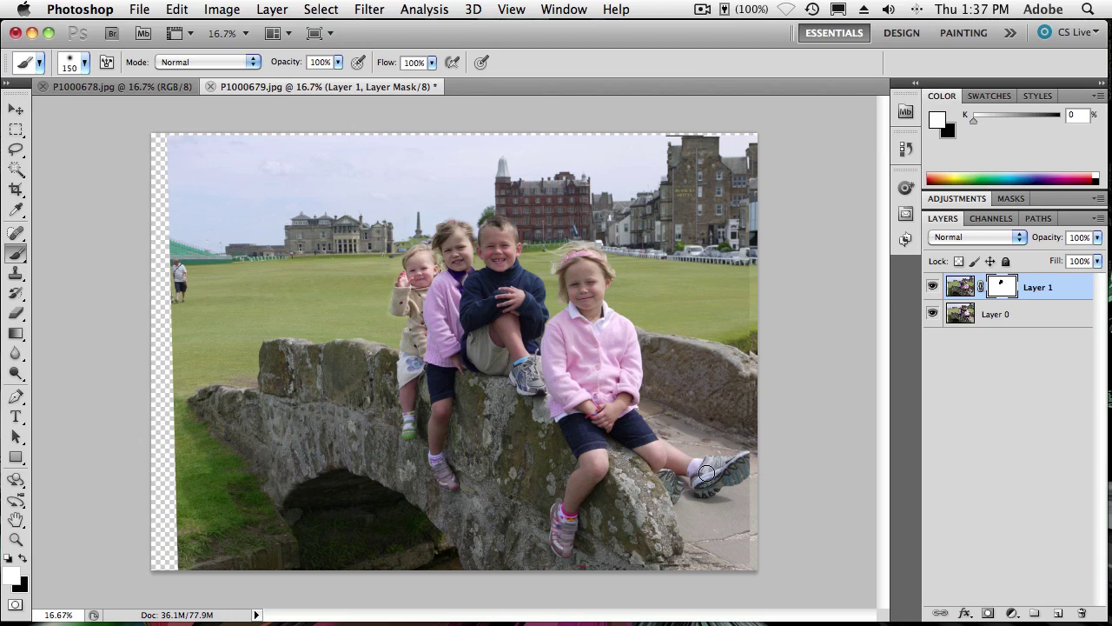
# Step: Paint black on Layer 1's mask over the front girl's legs, shoes and shorts to reveal her pose from Layer 0
pyautogui.press('x')
pyautogui.moveTo(709, 471)
pyautogui.mouseDown()
pyautogui.moveTo(744, 459)
pyautogui.moveTo(721, 494)
pyautogui.moveTo(731, 493)
pyautogui.moveTo(713, 504)
pyautogui.moveTo(691, 491)
pyautogui.moveTo(703, 469)
pyautogui.moveTo(728, 471)
pyautogui.moveTo(717, 462)
pyautogui.moveTo(742, 457)
pyautogui.moveTo(702, 463)
pyautogui.moveTo(682, 483)
pyautogui.moveTo(684, 500)
pyautogui.moveTo(679, 452)
pyautogui.moveTo(697, 459)
pyautogui.moveTo(675, 446)
pyautogui.moveTo(680, 478)
pyautogui.moveTo(679, 451)
pyautogui.moveTo(646, 428)
pyautogui.moveTo(688, 558)
pyautogui.mouseUp()
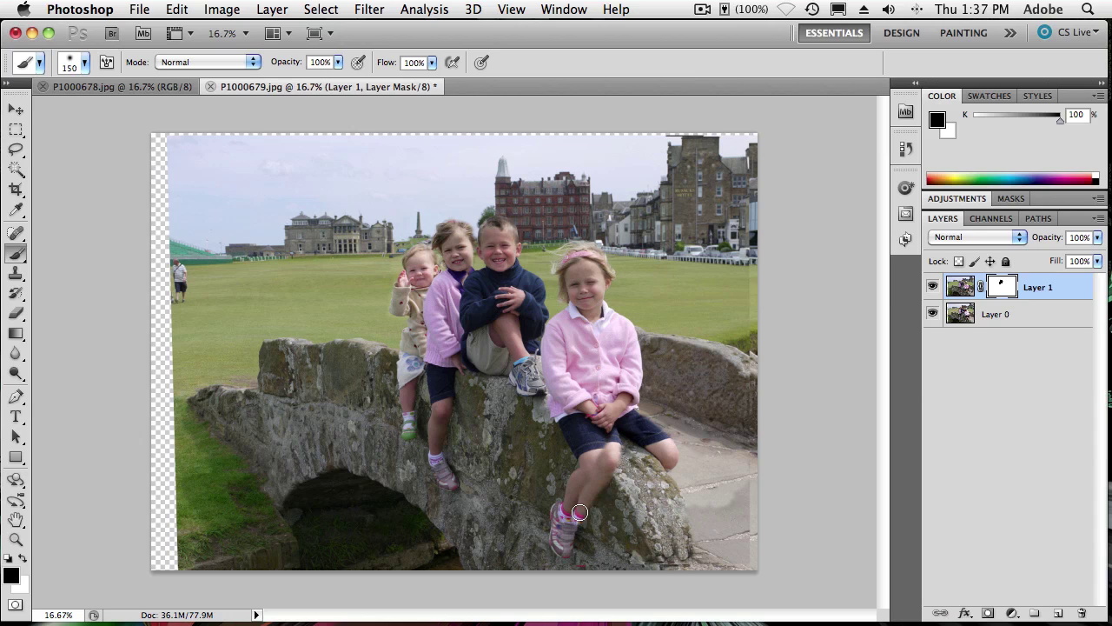
pyautogui.moveTo(579, 513)
pyautogui.mouseDown()
pyautogui.moveTo(568, 546)
pyautogui.moveTo(556, 539)
pyautogui.moveTo(584, 533)
pyautogui.moveTo(575, 553)
pyautogui.moveTo(591, 525)
pyautogui.moveTo(585, 558)
pyautogui.moveTo(601, 492)
pyautogui.moveTo(559, 518)
pyautogui.moveTo(558, 509)
pyautogui.moveTo(547, 527)
pyautogui.moveTo(572, 475)
pyautogui.moveTo(602, 451)
pyautogui.moveTo(567, 450)
pyautogui.moveTo(544, 412)
pyautogui.moveTo(597, 476)
pyautogui.moveTo(615, 443)
pyautogui.moveTo(623, 465)
pyautogui.moveTo(629, 439)
pyautogui.moveTo(658, 454)
pyautogui.moveTo(625, 437)
pyautogui.moveTo(638, 447)
pyautogui.moveTo(592, 452)
pyautogui.mouseUp()
pyautogui.moveTo(554, 420)
pyautogui.mouseDown()
pyautogui.moveTo(565, 413)
pyautogui.moveTo(550, 404)
pyautogui.moveTo(559, 434)
pyautogui.moveTo(566, 422)
pyautogui.moveTo(520, 414)
pyautogui.mouseUp()
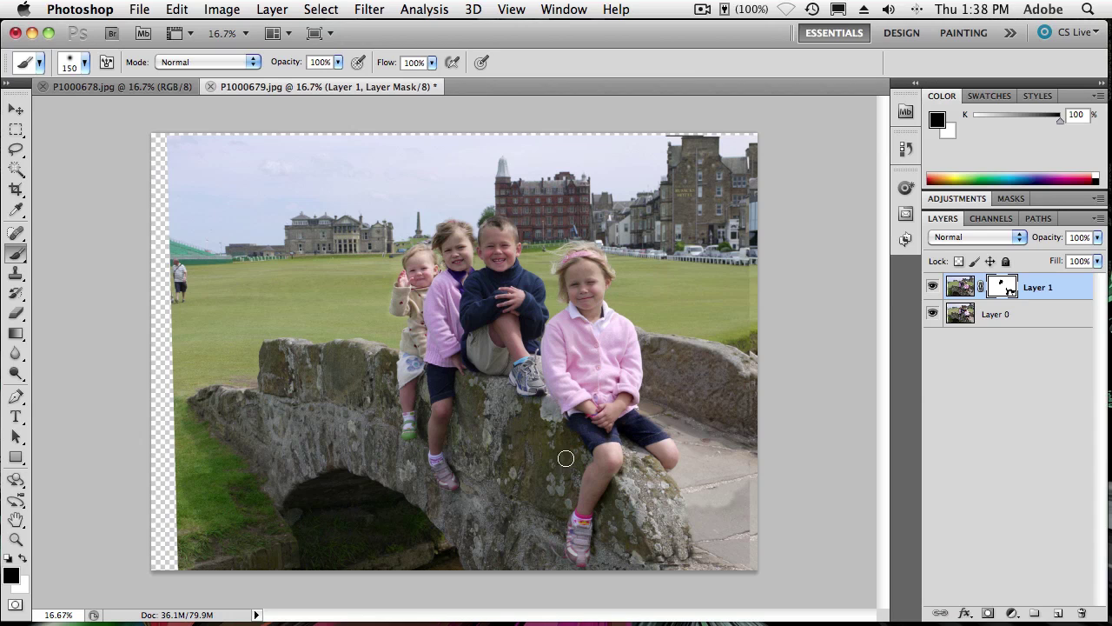
# Step: Refine Layer 1's mask around the front girl's shoe, knee and shorts, painting black and switching to white for corrections
pyautogui.moveTo(584, 558)
pyautogui.mouseDown()
pyautogui.moveTo(566, 562)
pyautogui.moveTo(596, 545)
pyautogui.moveTo(578, 547)
pyautogui.mouseUp()
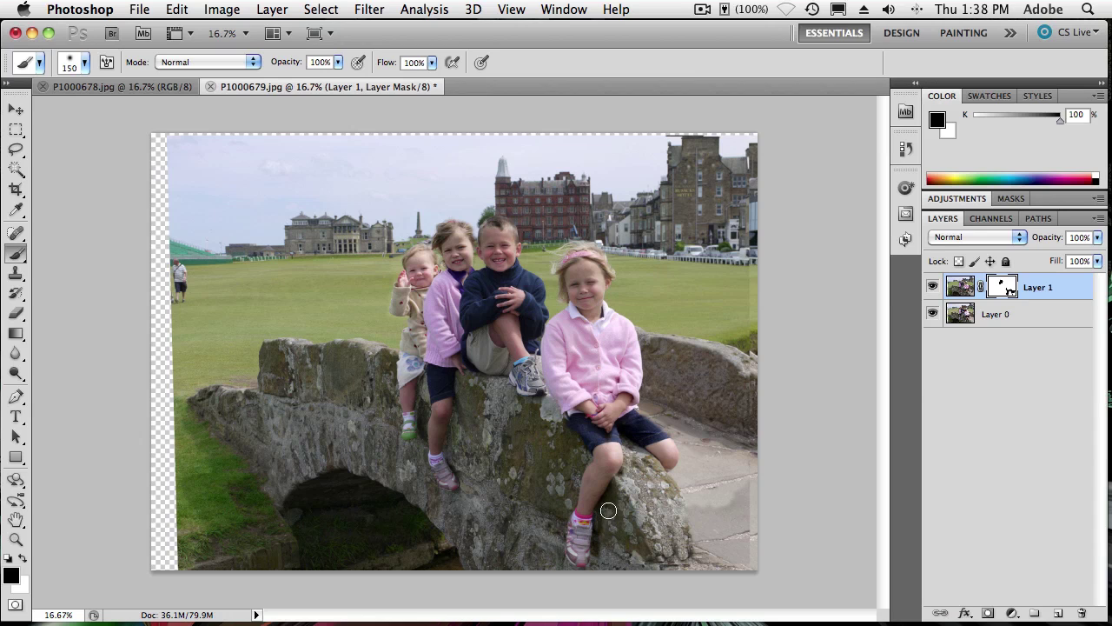
pyautogui.moveTo(620, 486)
pyautogui.mouseDown()
pyautogui.moveTo(591, 472)
pyautogui.moveTo(580, 487)
pyautogui.moveTo(612, 476)
pyautogui.moveTo(619, 451)
pyautogui.moveTo(628, 469)
pyautogui.moveTo(656, 451)
pyautogui.moveTo(659, 467)
pyautogui.moveTo(637, 411)
pyautogui.moveTo(671, 441)
pyautogui.moveTo(632, 402)
pyautogui.moveTo(609, 445)
pyautogui.mouseUp()
pyautogui.press('x')
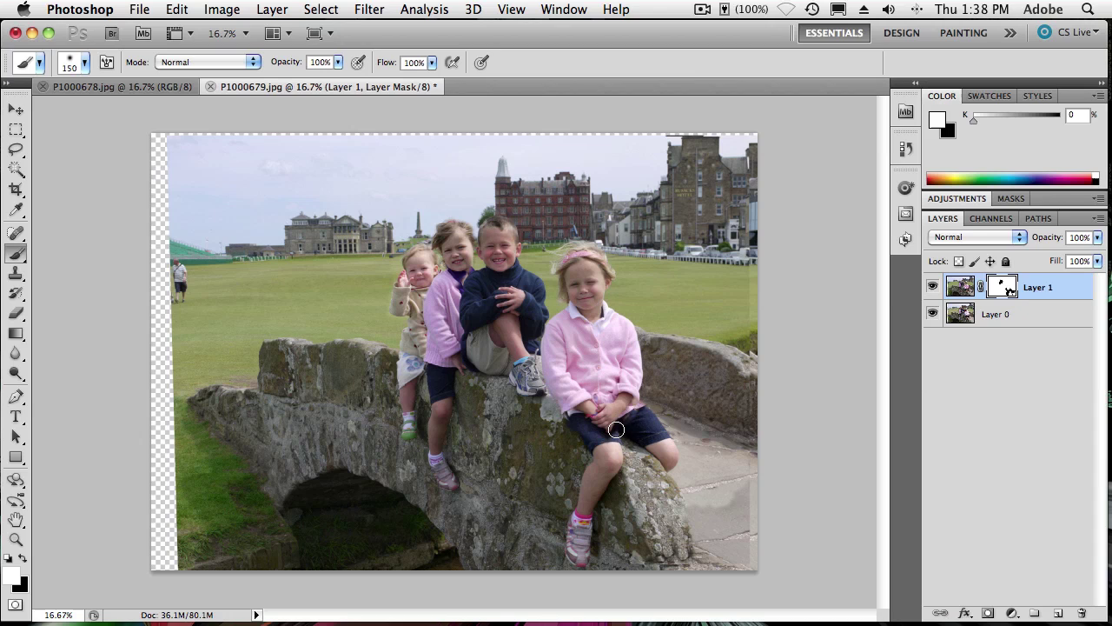
pyautogui.press('x')
pyautogui.press('x')
pyautogui.moveTo(627, 400)
pyautogui.mouseDown()
pyautogui.moveTo(624, 417)
pyautogui.moveTo(646, 410)
pyautogui.mouseUp()
pyautogui.press('x')
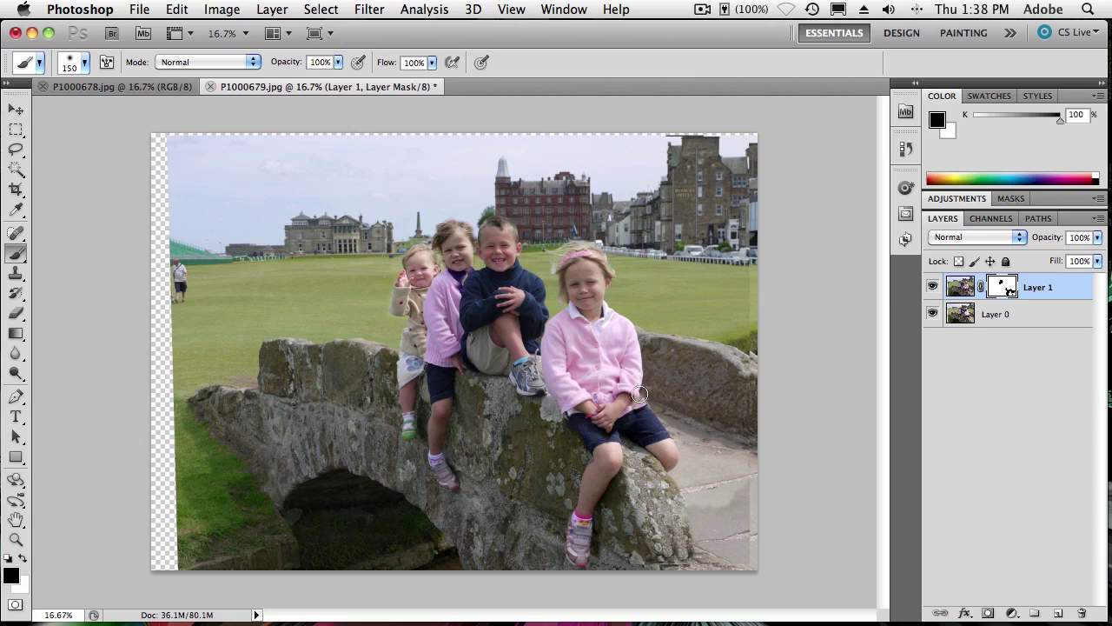
# Step: Paint black on Layer 1's mask over the front girl's sleeve and restore the sleeve edge and adjoining stone with white
pyautogui.moveTo(638, 376)
pyautogui.mouseDown()
pyautogui.moveTo(628, 333)
pyautogui.moveTo(629, 384)
pyautogui.moveTo(598, 424)
pyautogui.moveTo(606, 417)
pyautogui.moveTo(604, 433)
pyautogui.moveTo(593, 418)
pyautogui.moveTo(605, 402)
pyautogui.moveTo(586, 411)
pyautogui.moveTo(586, 400)
pyautogui.moveTo(573, 407)
pyautogui.moveTo(577, 397)
pyautogui.moveTo(564, 409)
pyautogui.moveTo(617, 399)
pyautogui.moveTo(594, 401)
pyautogui.moveTo(560, 379)
pyautogui.moveTo(554, 390)
pyautogui.moveTo(548, 373)
pyautogui.moveTo(563, 378)
pyautogui.moveTo(552, 383)
pyautogui.moveTo(540, 357)
pyautogui.moveTo(572, 413)
pyautogui.moveTo(619, 409)
pyautogui.moveTo(632, 379)
pyautogui.moveTo(610, 395)
pyautogui.moveTo(583, 390)
pyautogui.moveTo(591, 431)
pyautogui.moveTo(554, 411)
pyautogui.moveTo(602, 425)
pyautogui.mouseUp()
pyautogui.press('x')
pyautogui.press('x')
pyautogui.press('x')
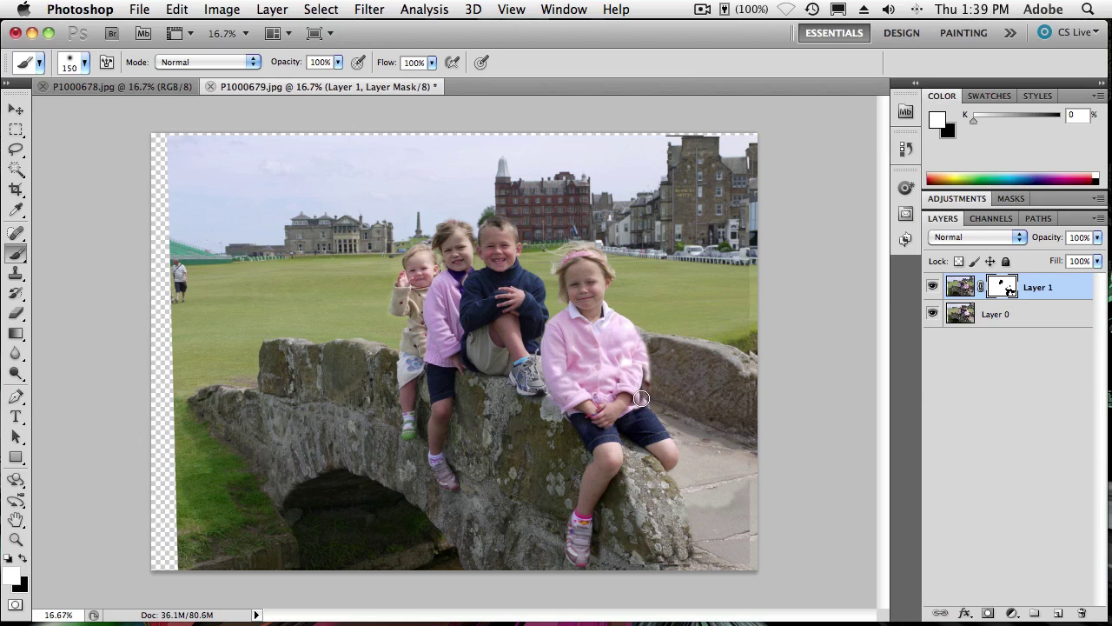
pyautogui.press('x')
pyautogui.press('x')
pyautogui.moveTo(650, 391); pyautogui.dragTo(649, 346)
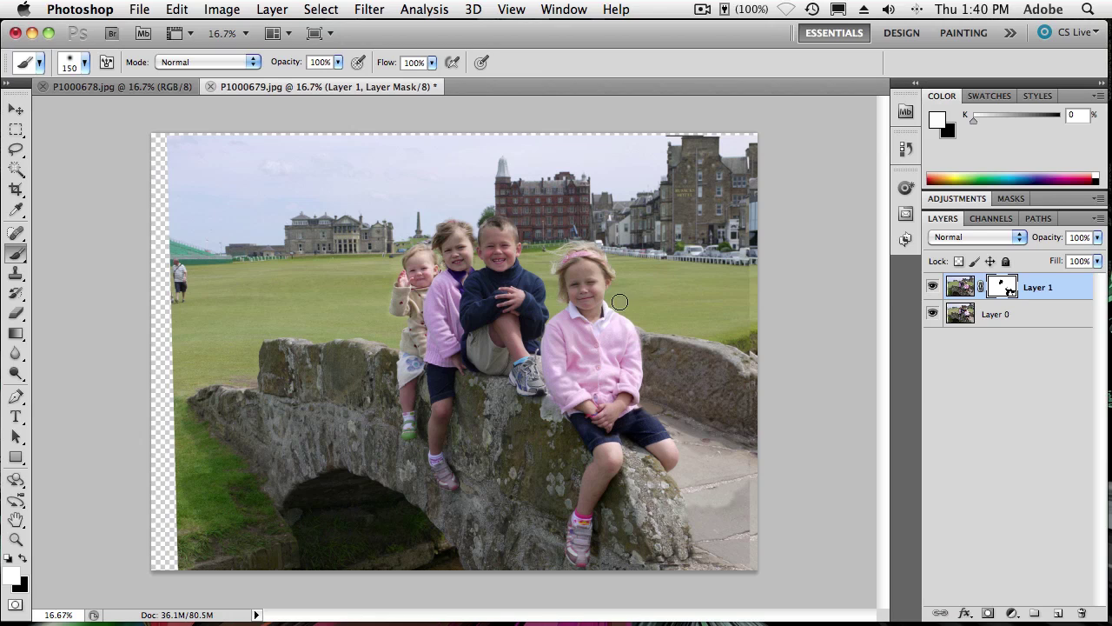
pyautogui.moveTo(676, 452)
pyautogui.mouseDown()
pyautogui.moveTo(676, 486)
pyautogui.moveTo(684, 476)
pyautogui.moveTo(704, 504)
pyautogui.mouseUp()
# Step: Crop the image to remove the transparent strips and misaligned edges around the overlapping photos
pyautogui.press('c')
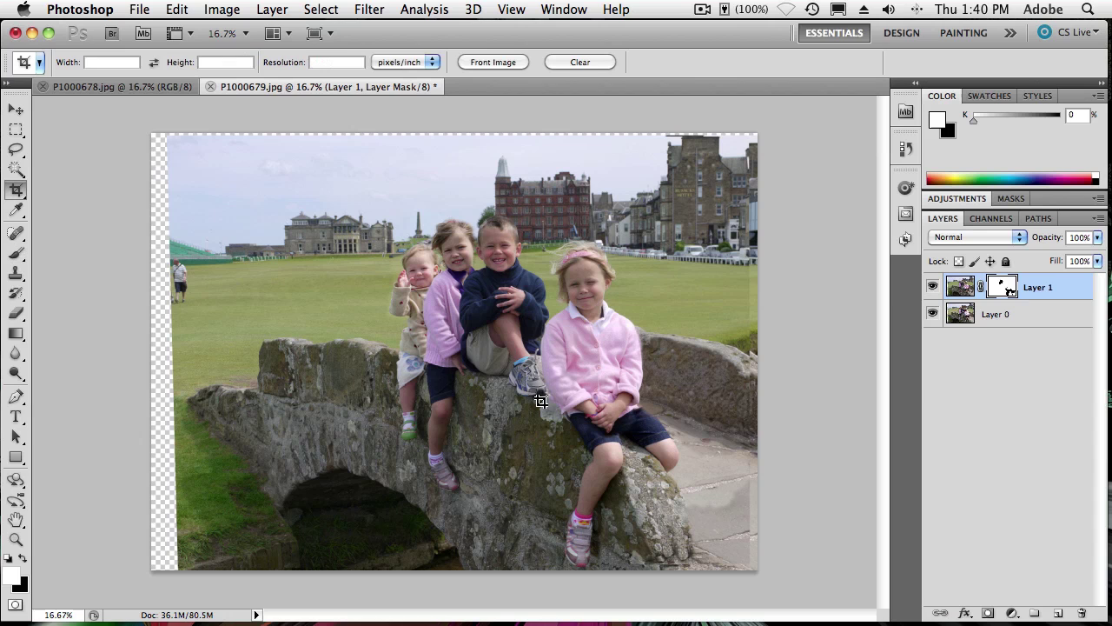
pyautogui.moveTo(178, 148); pyautogui.dragTo(743, 560)
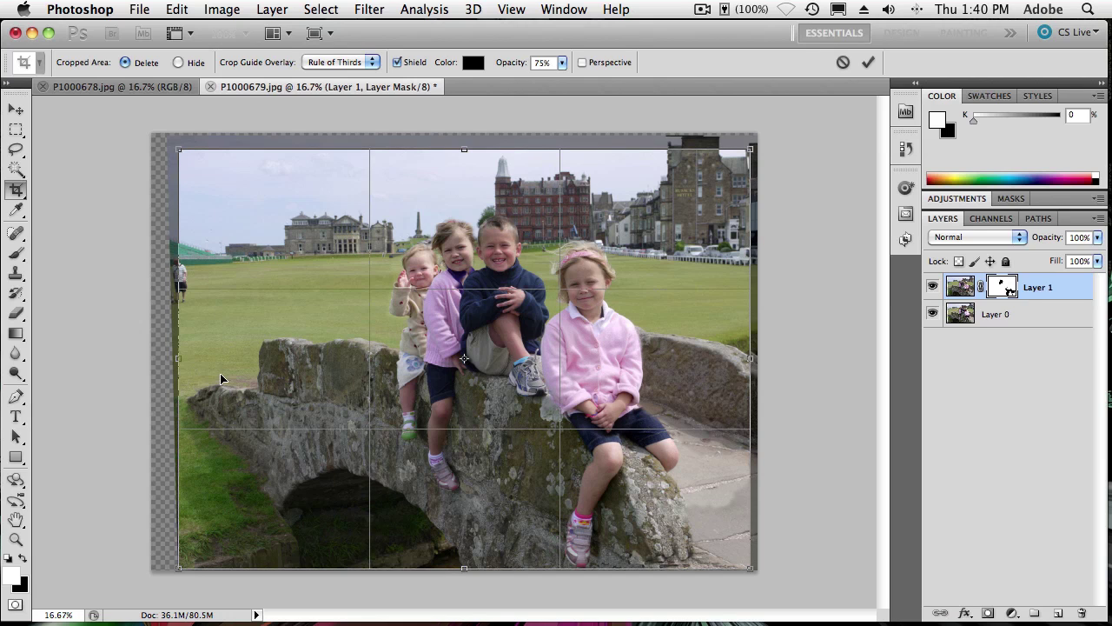
pyautogui.press('Return')
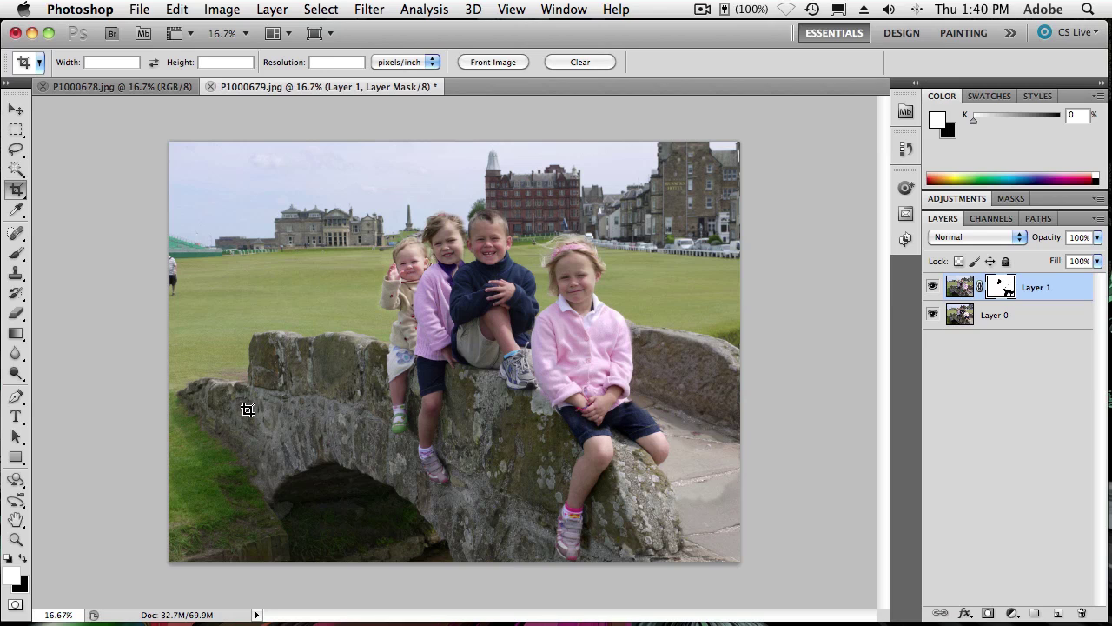
# Step: Remove the man at the far edge of the golf course from Layer 1's image with a Lasso selection and Content-Aware fill
pyautogui.press('l')
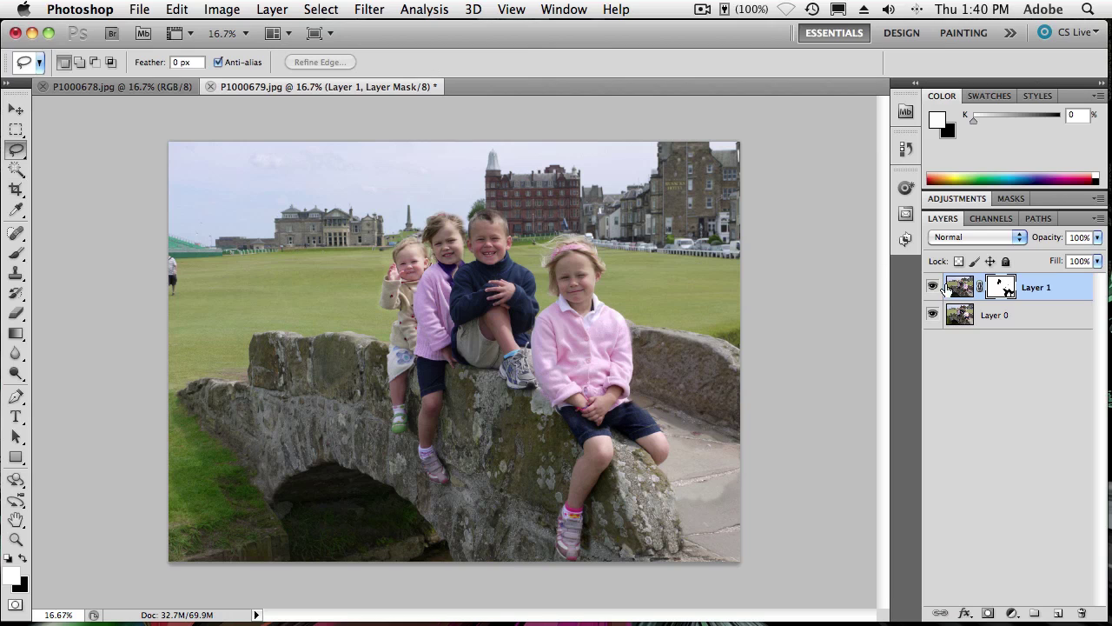
pyautogui.click(956, 291)
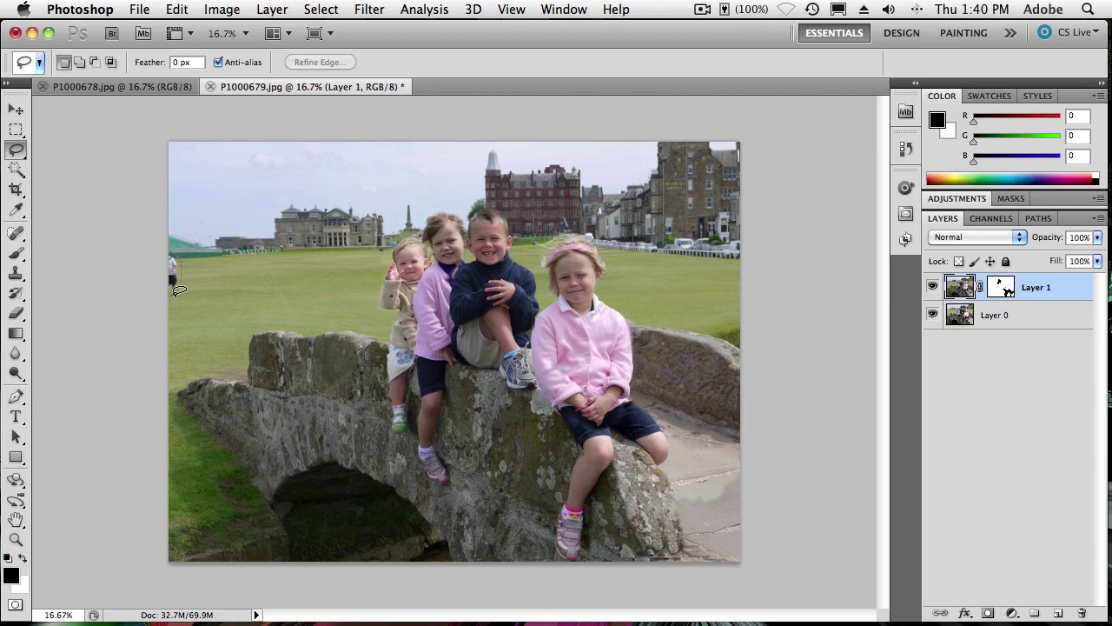
pyautogui.moveTo(175, 297)
pyautogui.mouseDown()
pyautogui.moveTo(160, 297)
pyautogui.moveTo(155, 264)
pyautogui.moveTo(168, 244)
pyautogui.mouseUp()
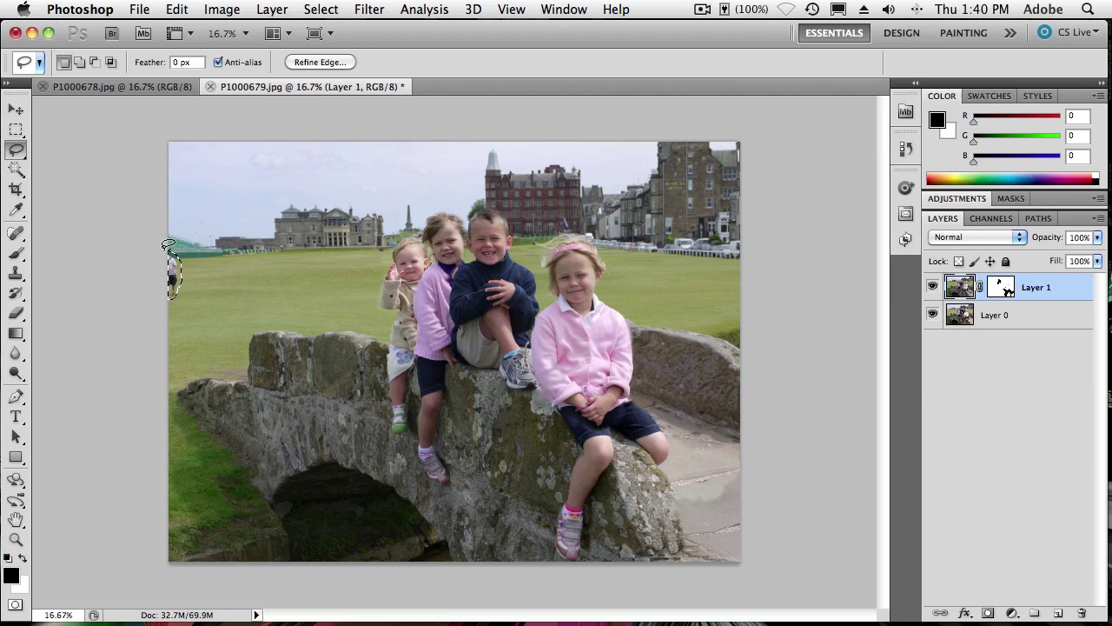
pyautogui.hotkey('shift', 'BackSpace')
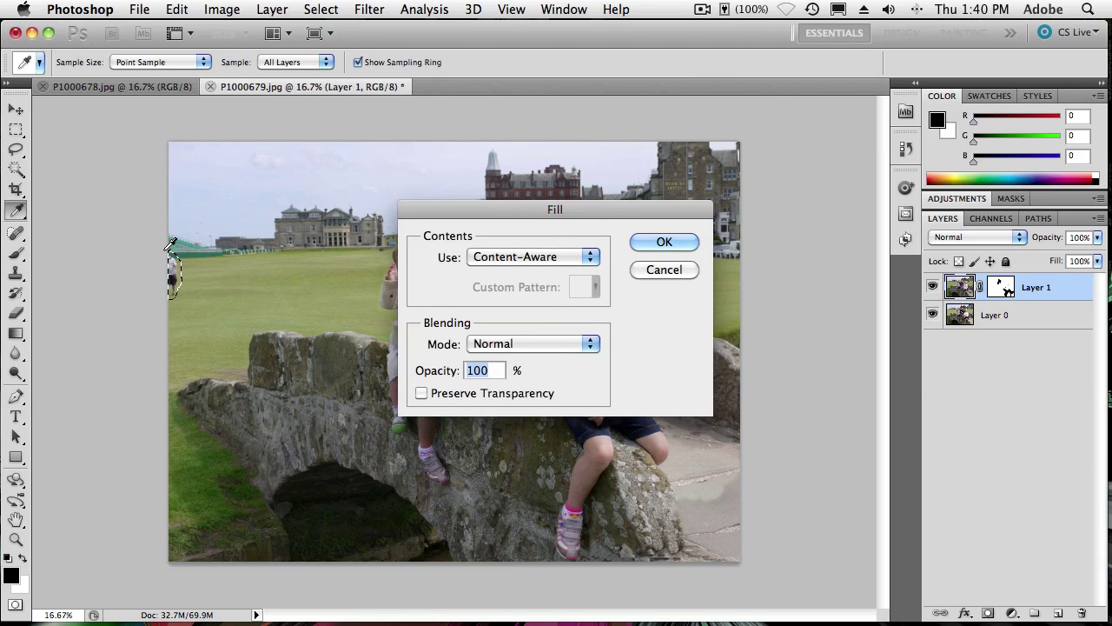
pyautogui.click(654, 242)
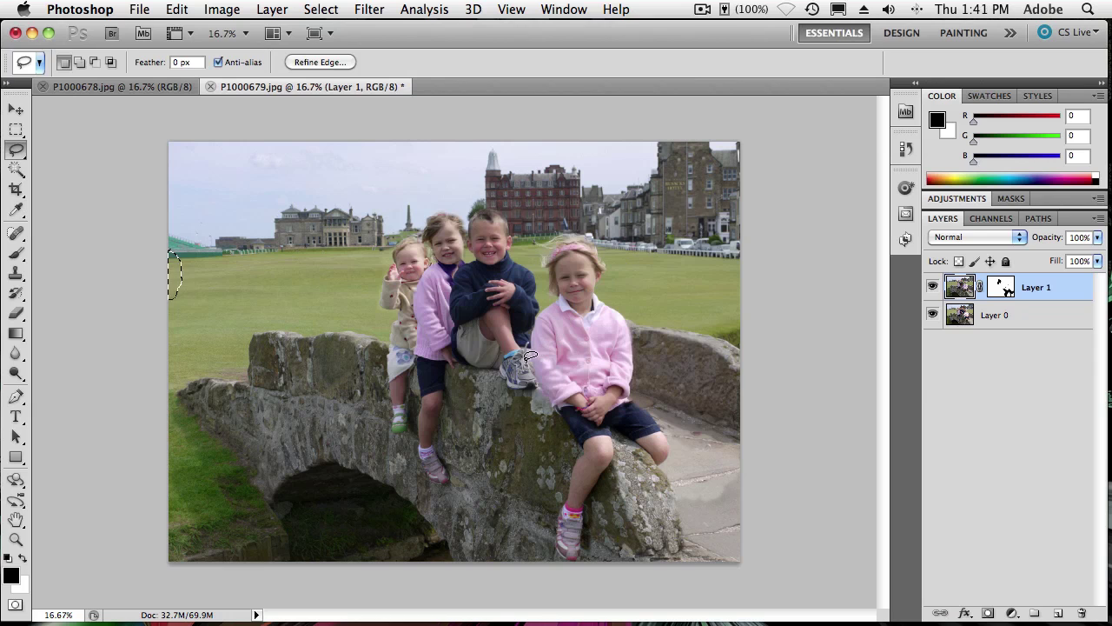
pyautogui.press('super+d')
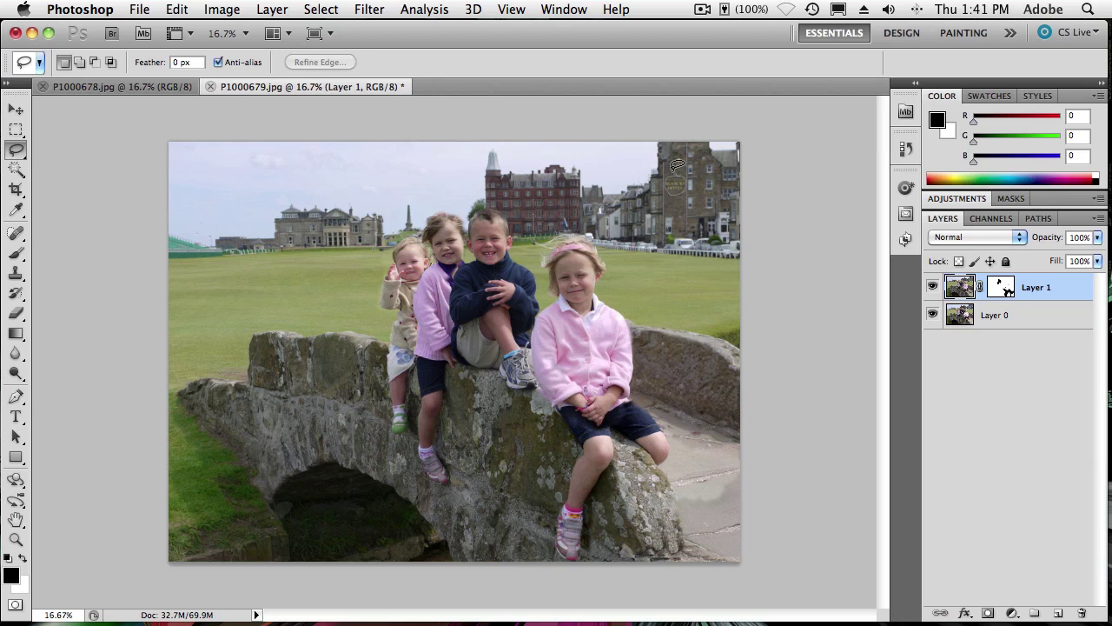
# Step: Remove the sign lettering from the tall stone building with a Lasso selection and Content-Aware fill, and deselect
pyautogui.moveTo(675, 166); pyautogui.dragTo(671, 173)
pyautogui.hotkey('shift', 'BackSpace')
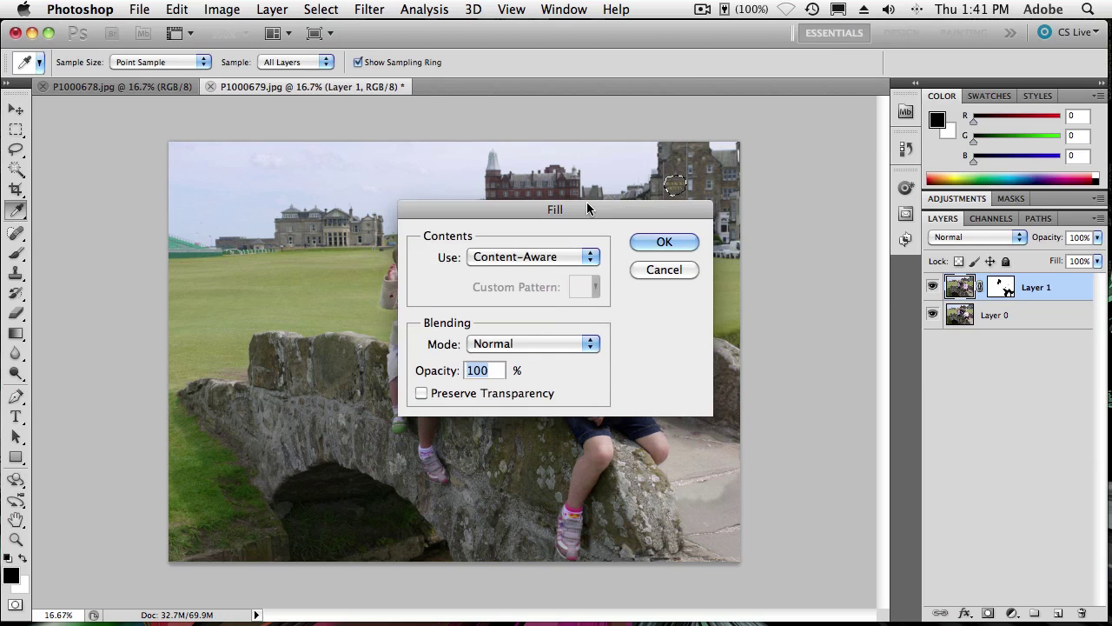
pyautogui.press('Return')
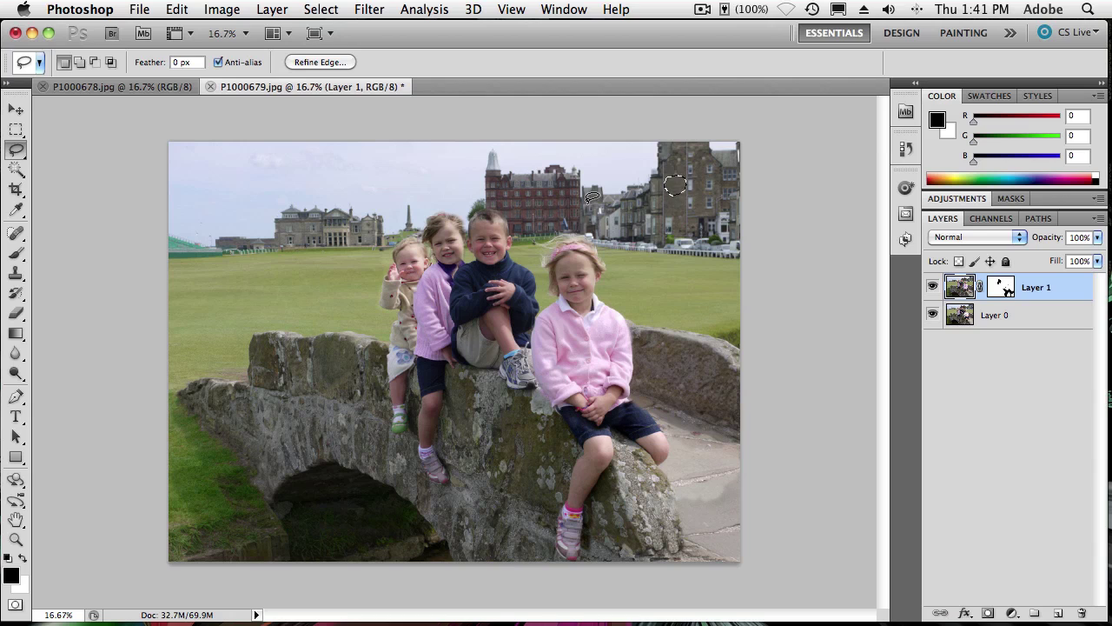
pyautogui.press('super+d')
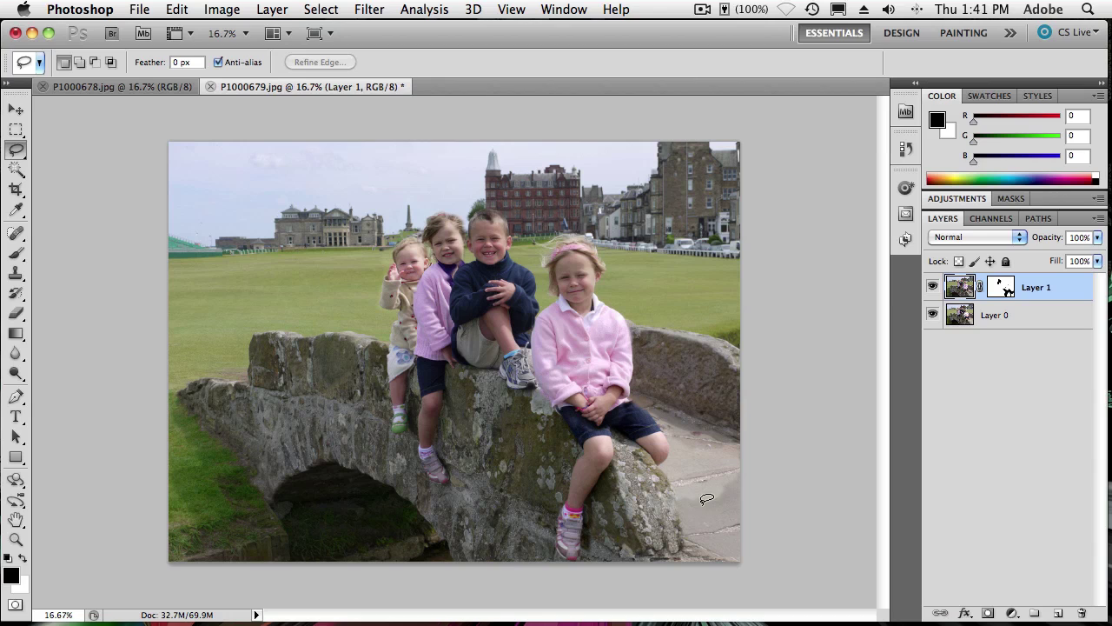
# Step: Lasso the smudged patch on the pavement beside the bridge, fill it with Content-Aware, and deselect
pyautogui.moveTo(706, 484)
pyautogui.mouseDown()
pyautogui.moveTo(687, 505)
pyautogui.moveTo(729, 504)
pyautogui.moveTo(746, 476)
pyautogui.moveTo(703, 481)
pyautogui.mouseUp()
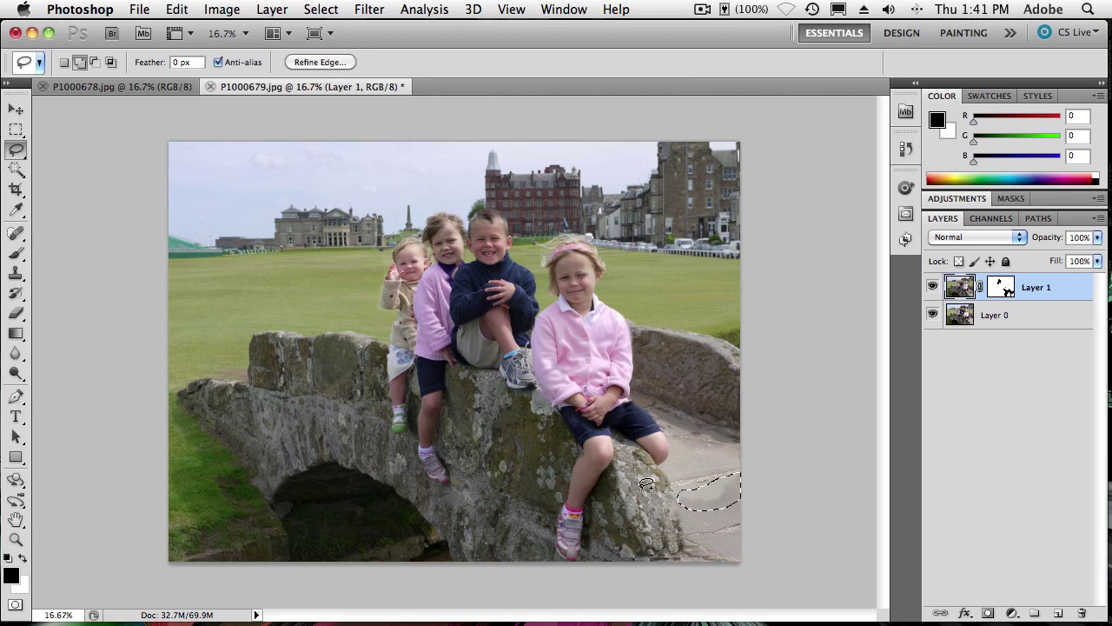
pyautogui.hotkey('shift', 'BackSpace')
pyautogui.press('Return')
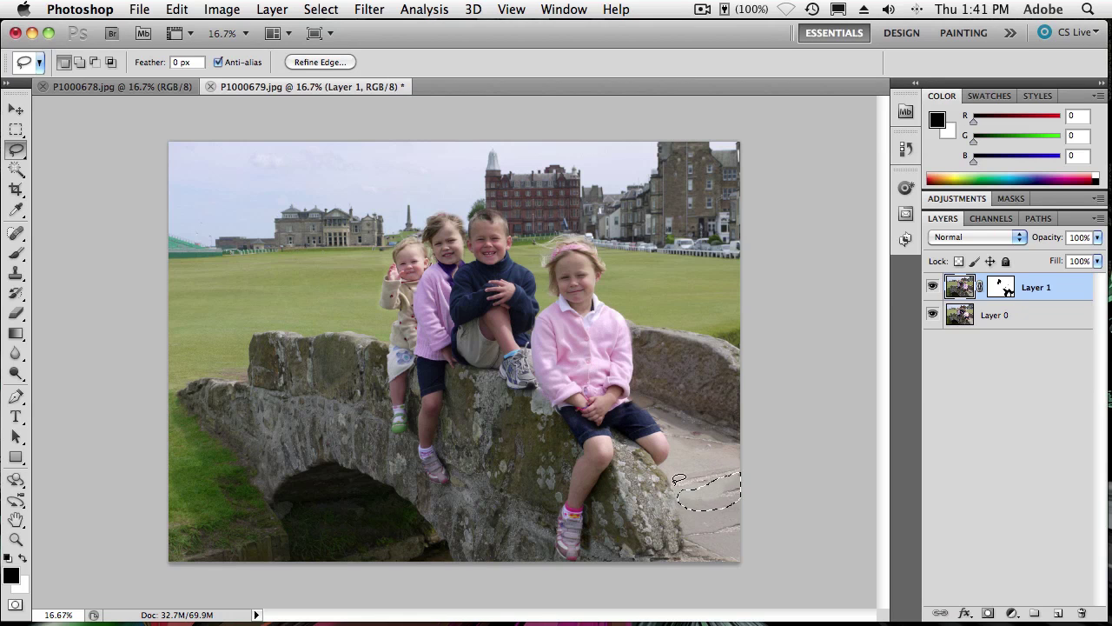
pyautogui.press('super+d')
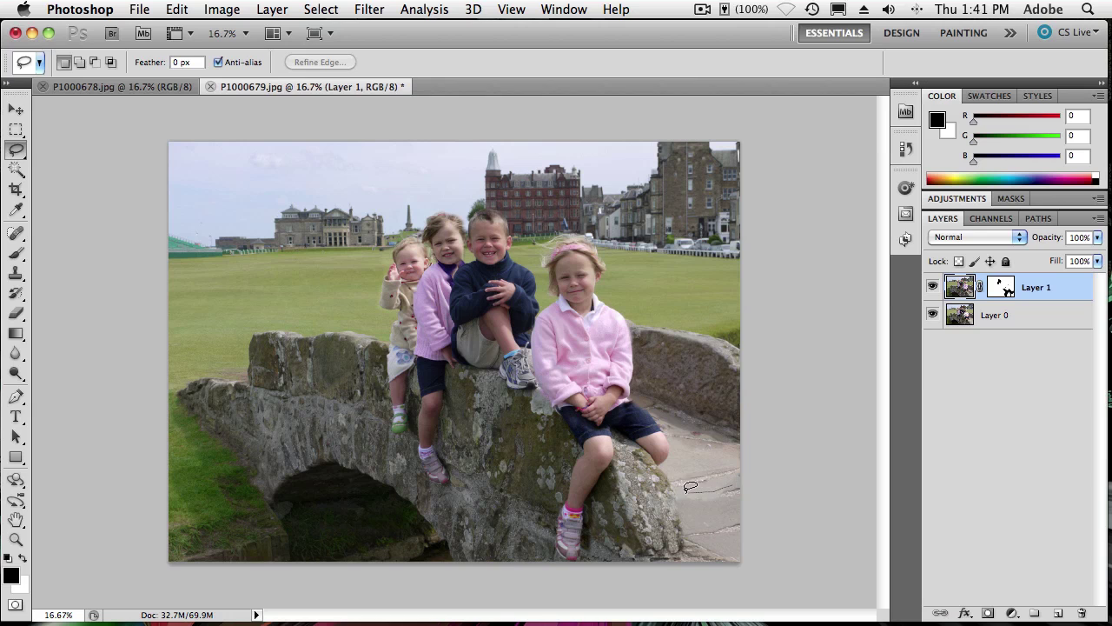
# Step: Apply Content-Aware fill twice more to narrower Lasso selections over the flawed pavement patch
pyautogui.moveTo(683, 492)
pyautogui.mouseDown()
pyautogui.moveTo(746, 495)
pyautogui.moveTo(711, 475)
pyautogui.mouseUp()
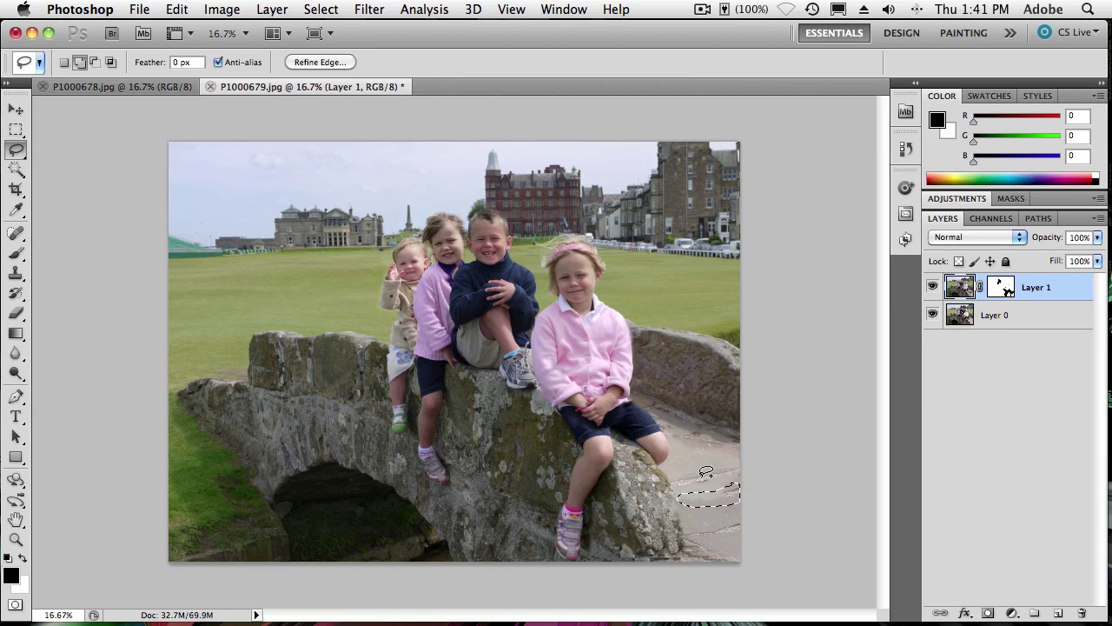
pyautogui.hotkey('shift', 'BackSpace')
pyautogui.press('Return')
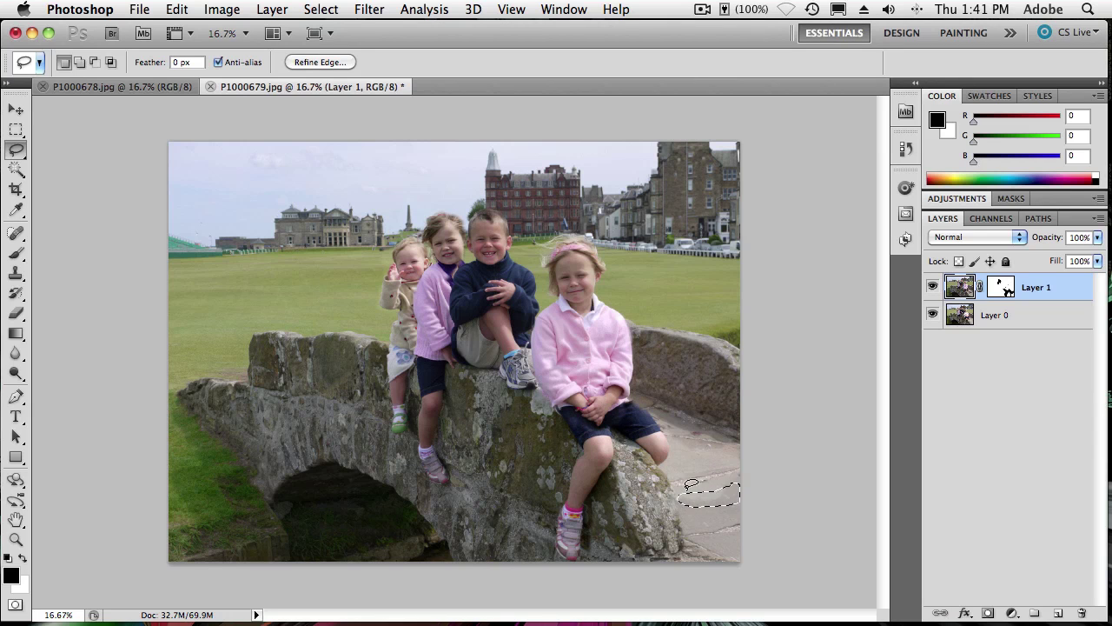
pyautogui.press('super+d')
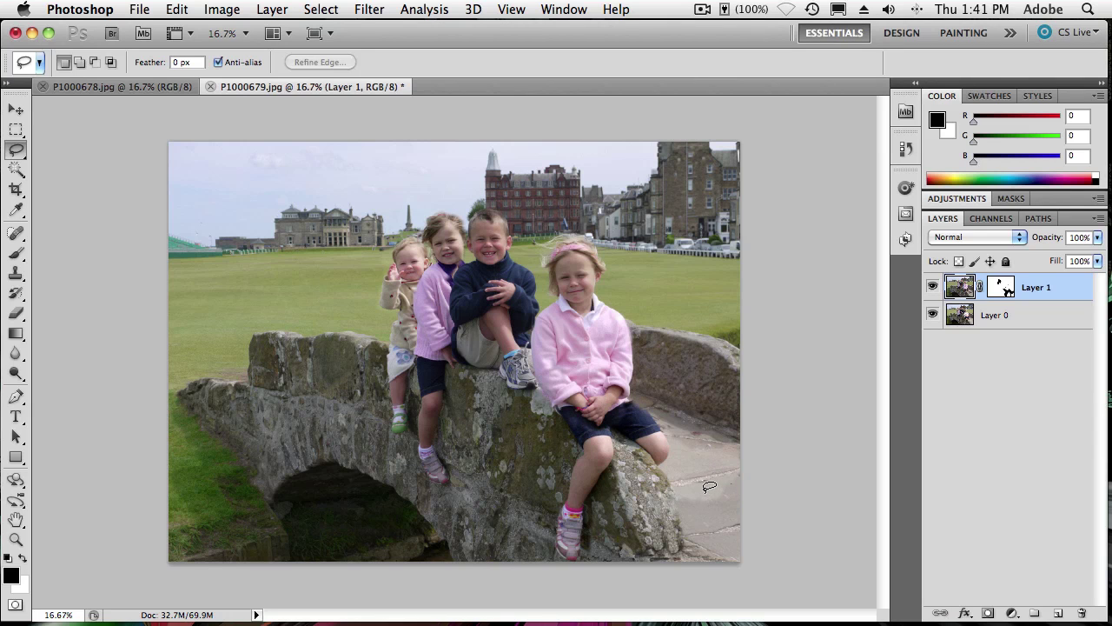
pyautogui.moveTo(709, 491)
pyautogui.mouseDown()
pyautogui.moveTo(689, 491)
pyautogui.moveTo(702, 504)
pyautogui.moveTo(725, 499)
pyautogui.moveTo(718, 483)
pyautogui.mouseUp()
pyautogui.hotkey('shift', 'BackSpace')
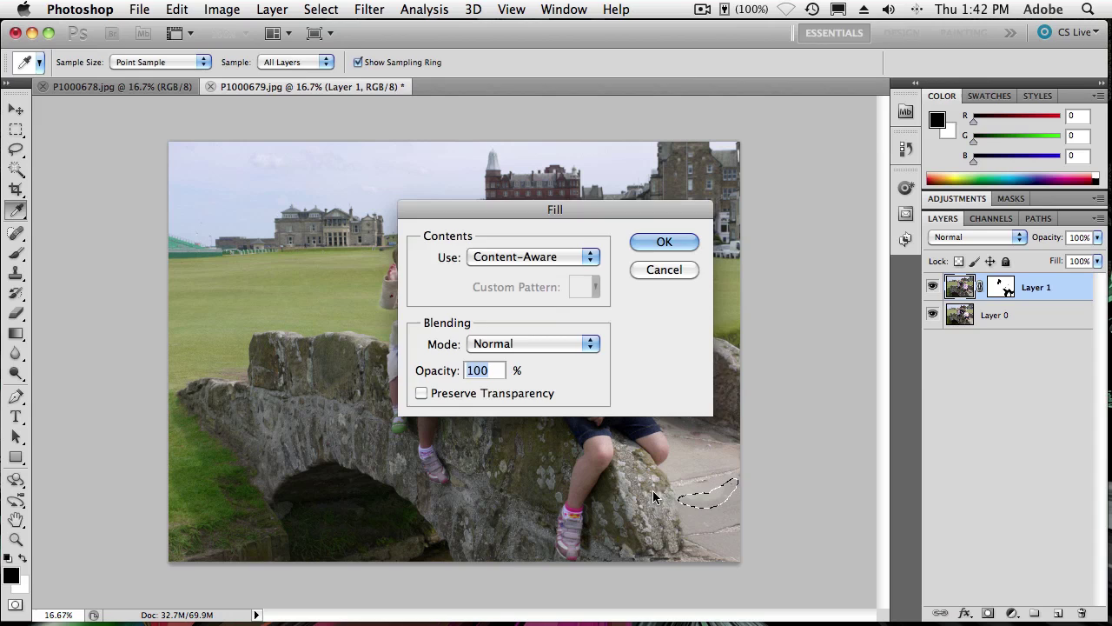
pyautogui.press('Return')
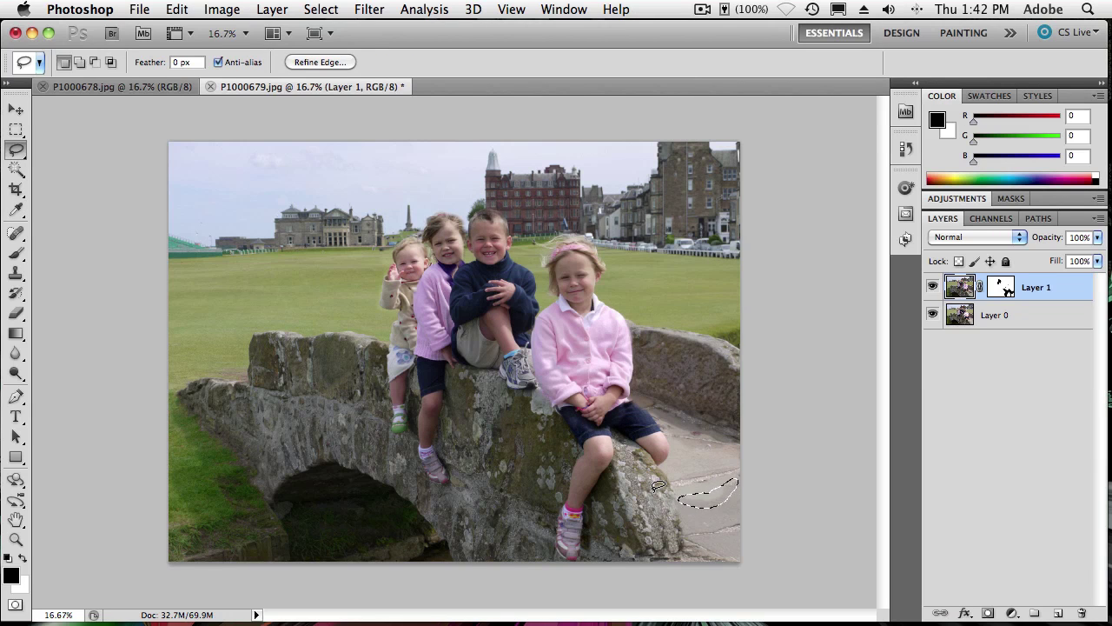
# Step: Switch to the Patch tool and patch the smudged pavement on Layer 1 in two passes, deselecting after each
pyautogui.click(13, 235)
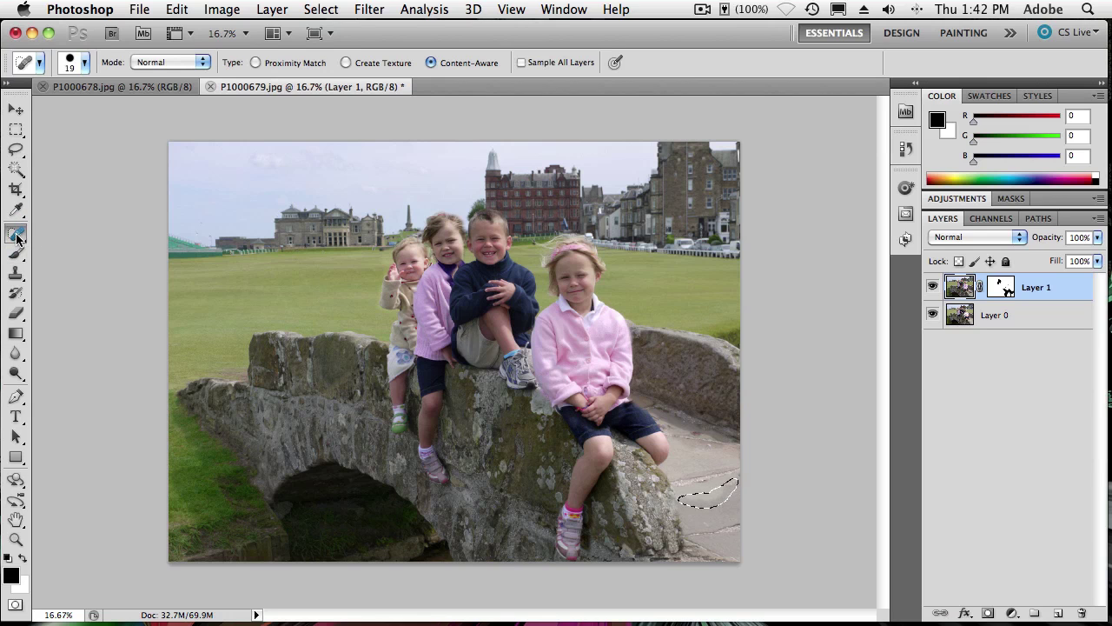
pyautogui.rightClick(20, 240)
pyautogui.click(56, 262)
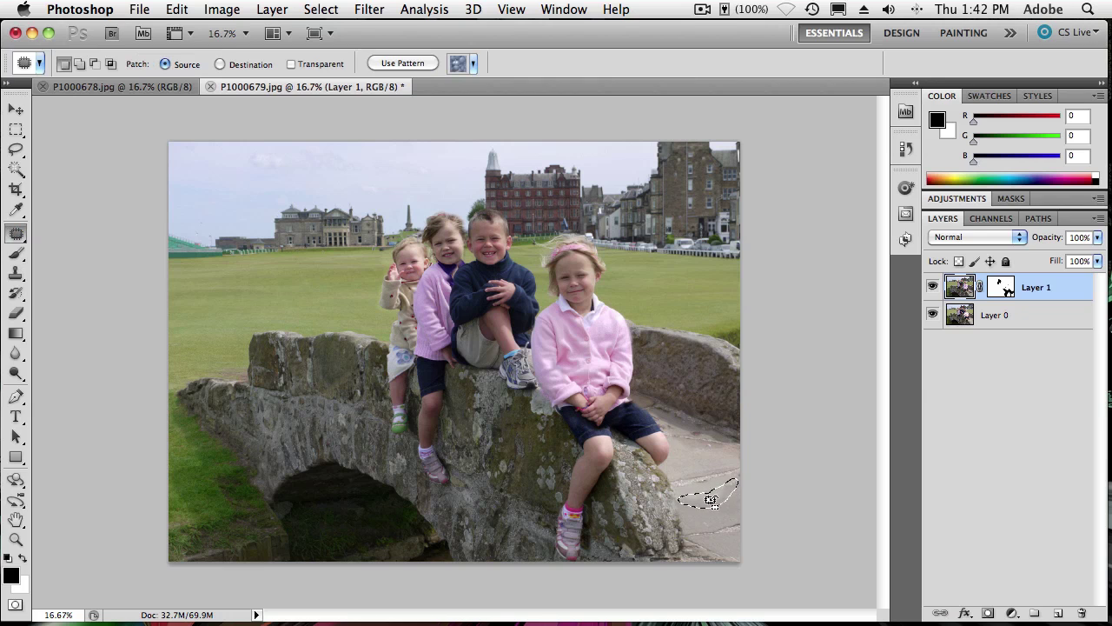
pyautogui.moveTo(712, 514)
pyautogui.mouseDown()
pyautogui.moveTo(685, 490)
pyautogui.moveTo(740, 477)
pyautogui.moveTo(735, 505)
pyautogui.mouseUp()
pyautogui.press('super+d')
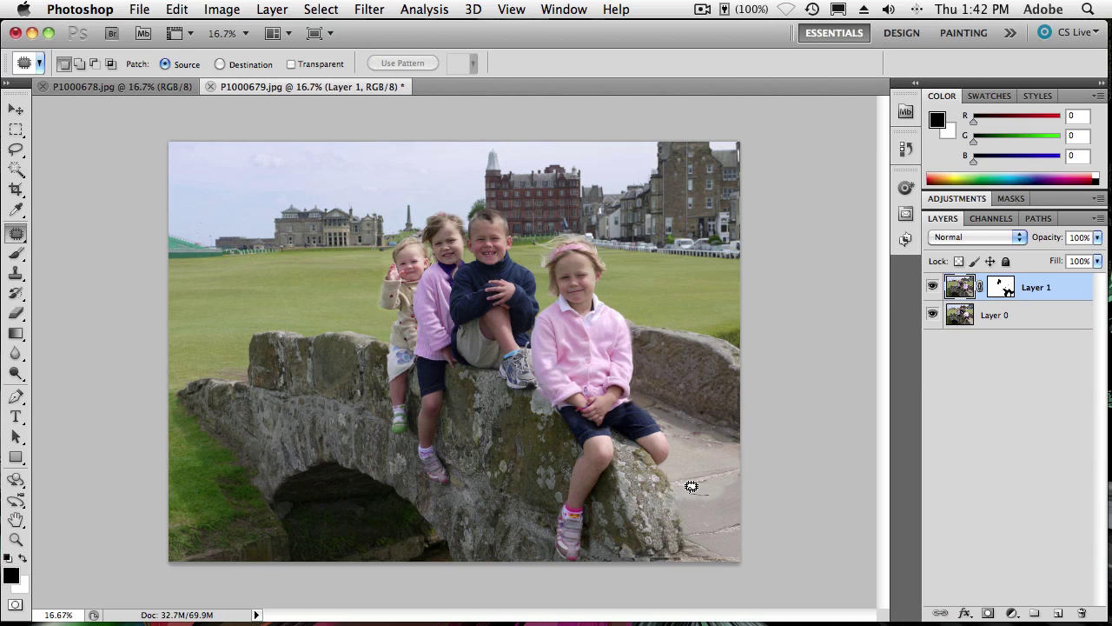
pyautogui.moveTo(681, 488)
pyautogui.mouseDown()
pyautogui.moveTo(702, 501)
pyautogui.moveTo(733, 489)
pyautogui.moveTo(726, 478)
pyautogui.mouseUp()
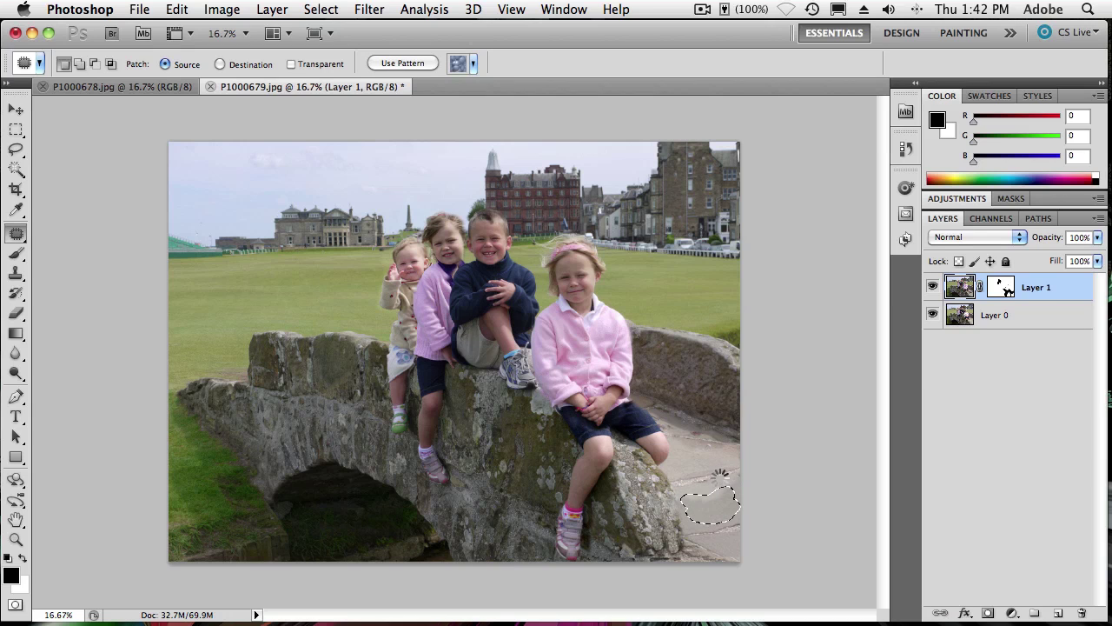
pyautogui.click(721, 469)
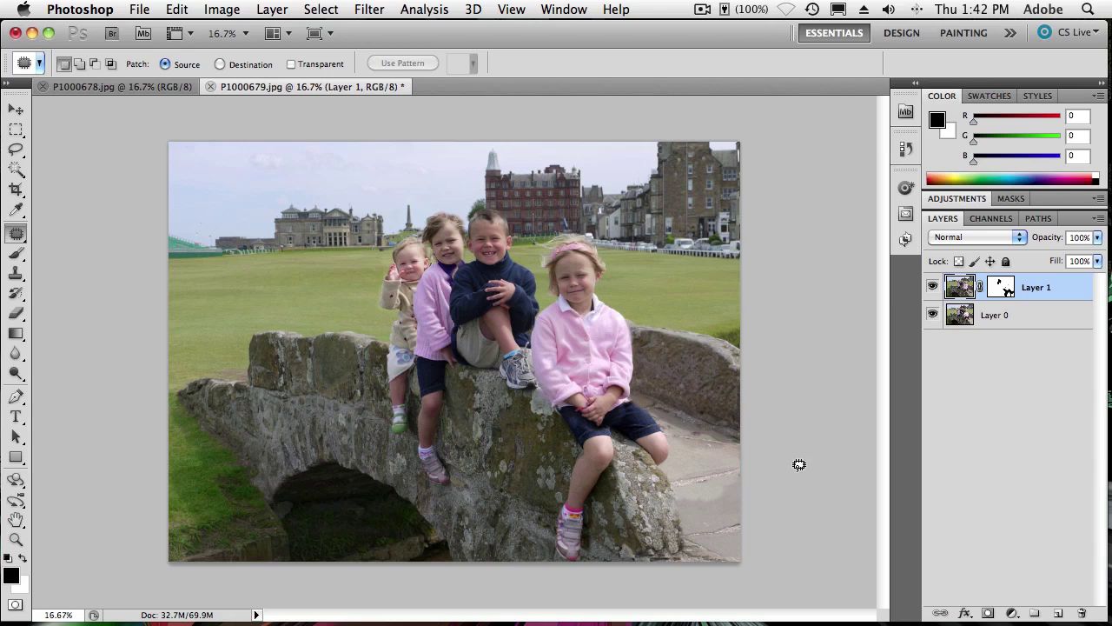
# Step: Stamp both layers into a new merged layer on top, and hide Layer 1 and Layer 0
pyautogui.keyDown('shift'); pyautogui.click(960, 320); pyautogui.keyUp('shift')
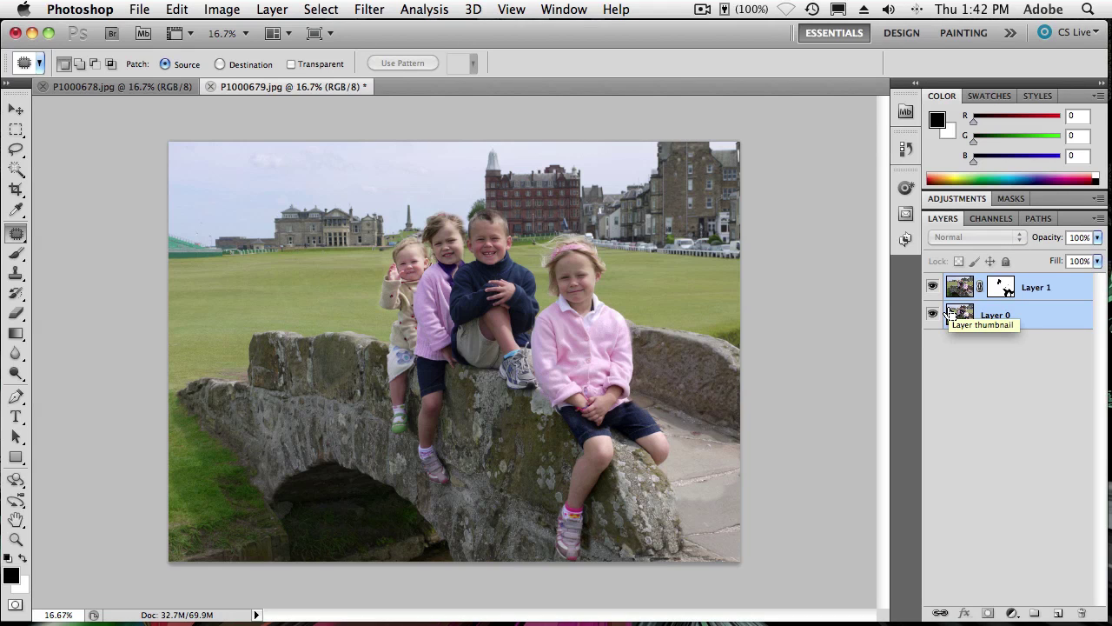
pyautogui.press('super+alt+shift+e')
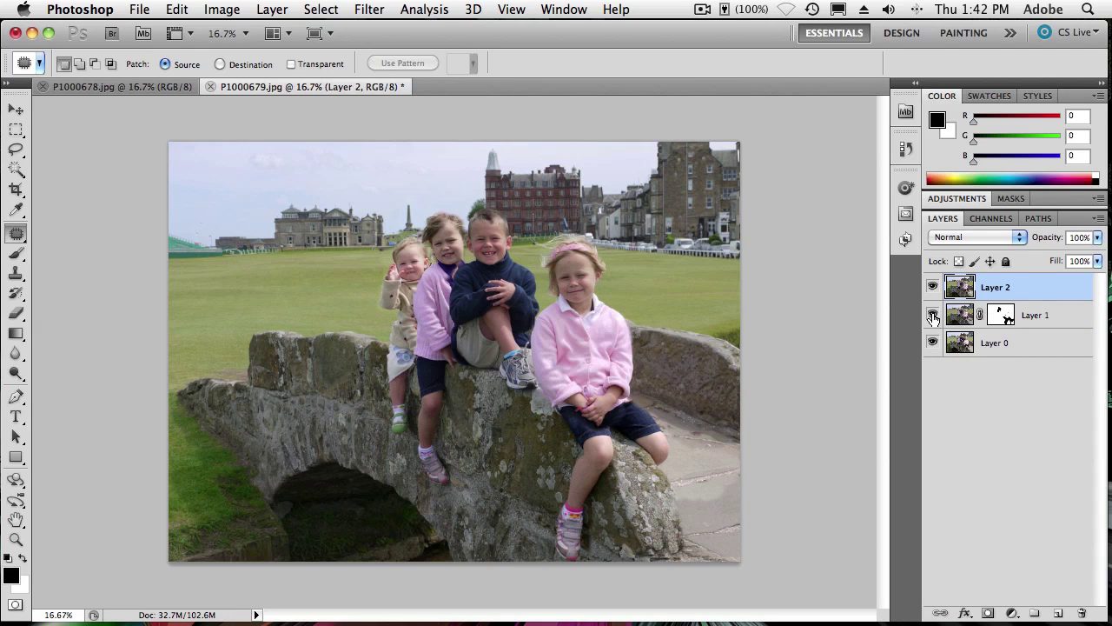
pyautogui.moveTo(932, 317); pyautogui.dragTo(933, 345)
# Step: Patch the smudged pavement area on Layer 2 with nearby paving, checking the repair deselected and restoring the selection
pyautogui.moveTo(686, 497)
pyautogui.mouseDown()
pyautogui.moveTo(724, 492)
pyautogui.moveTo(743, 474)
pyautogui.moveTo(735, 467)
pyautogui.moveTo(695, 488)
pyautogui.moveTo(712, 518)
pyautogui.mouseUp()
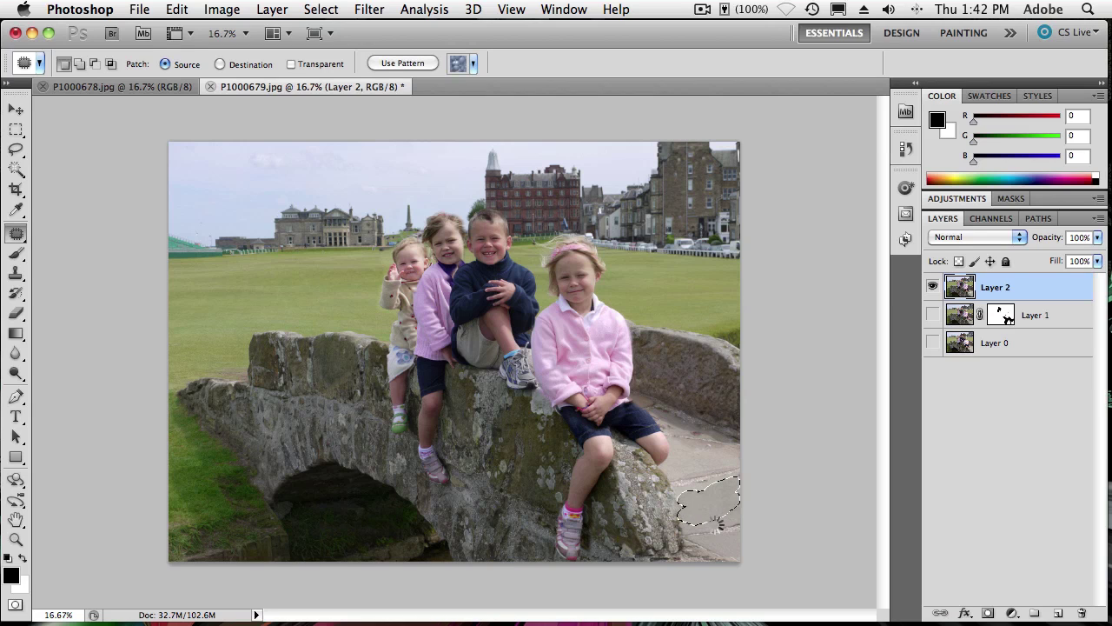
pyautogui.hotkey('ctrl', 'd')
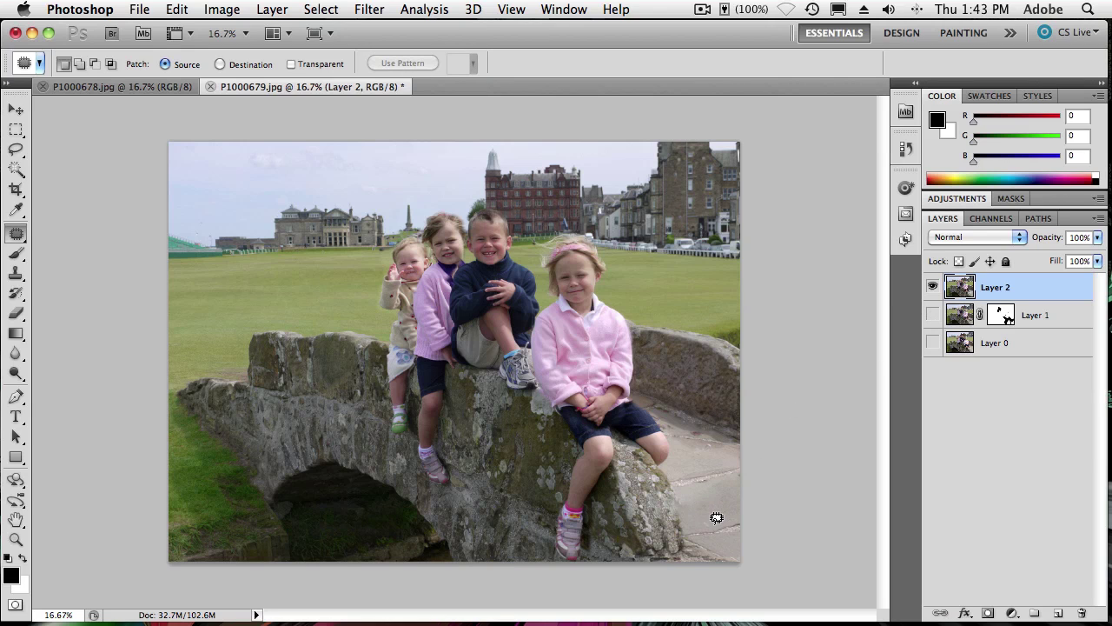
pyautogui.hotkey('ctrl', 'shift', 'd')
pyautogui.hotkey('ctrl', 'd')
pyautogui.hotkey('ctrl', 'shift', 'd')
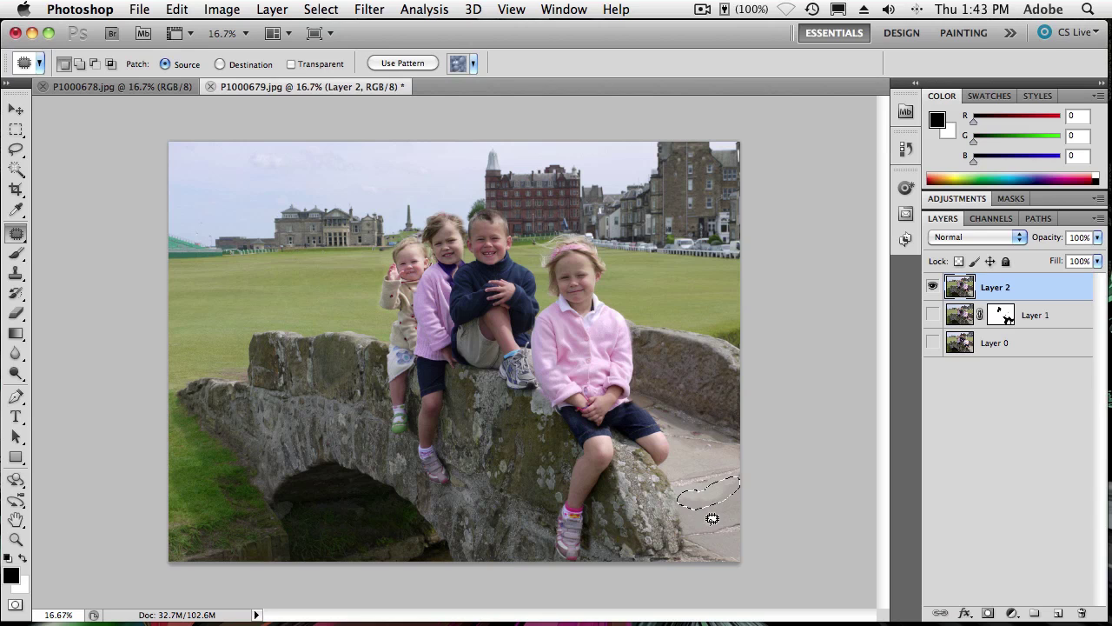
pyautogui.press('shift')
pyautogui.hotkey('shift', 'BackSpace')
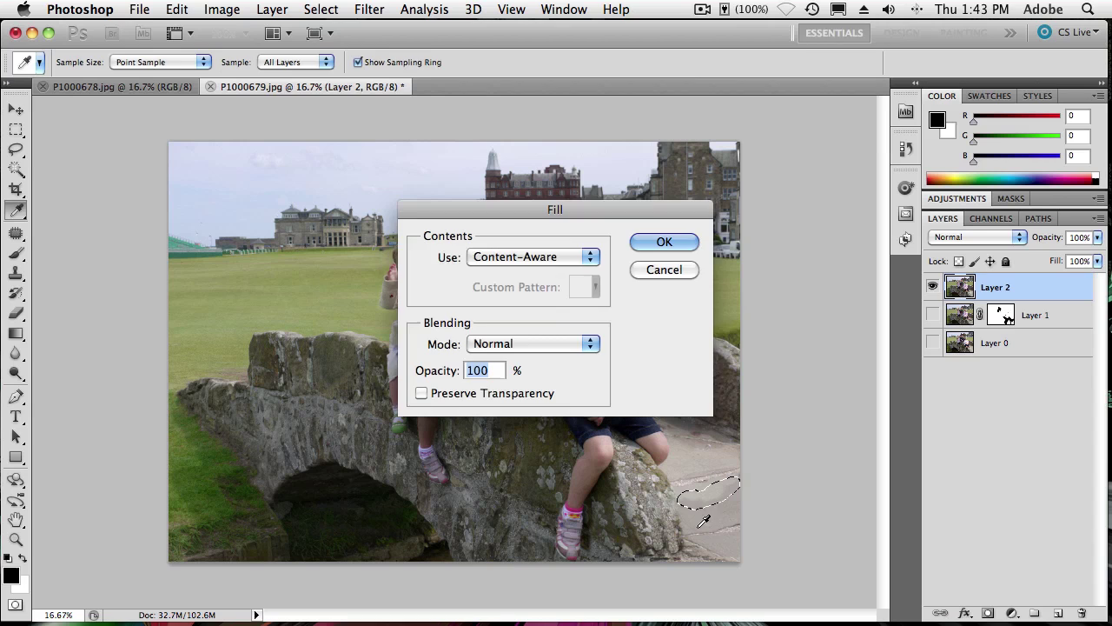
pyautogui.press('Escape')
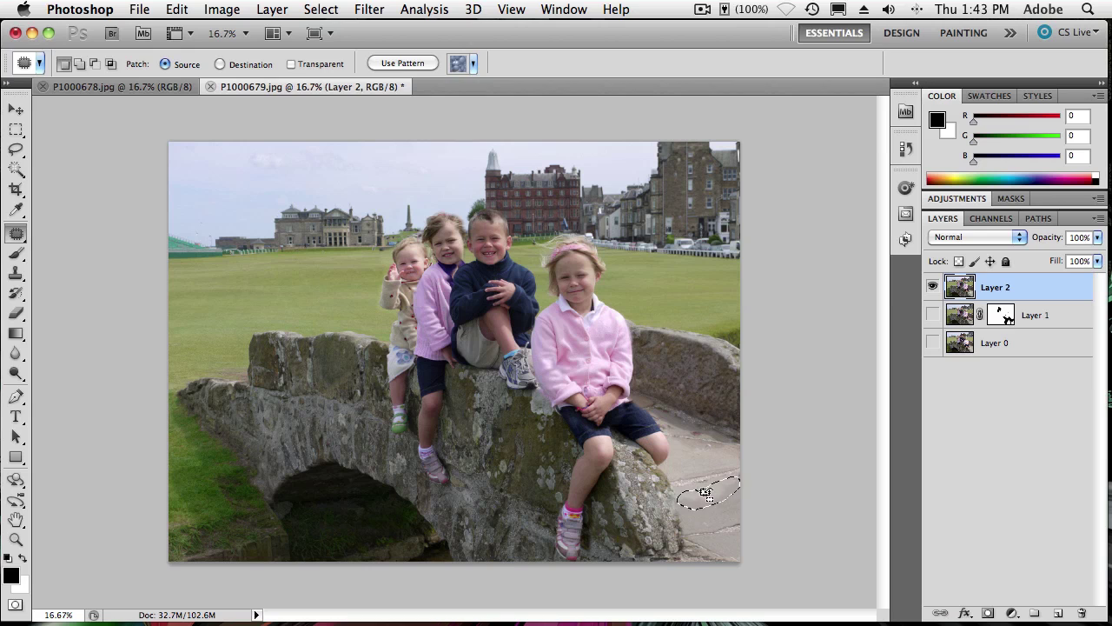
# Step: Patch the selected pavement area on Layer 2 again with clean paving from just above it, and clear the selection
pyautogui.moveTo(732, 492)
pyautogui.mouseDown()
pyautogui.moveTo(724, 516)
pyautogui.moveTo(686, 505)
pyautogui.moveTo(710, 450)
pyautogui.mouseUp()
pyautogui.hotkey('ctrl', 'd')
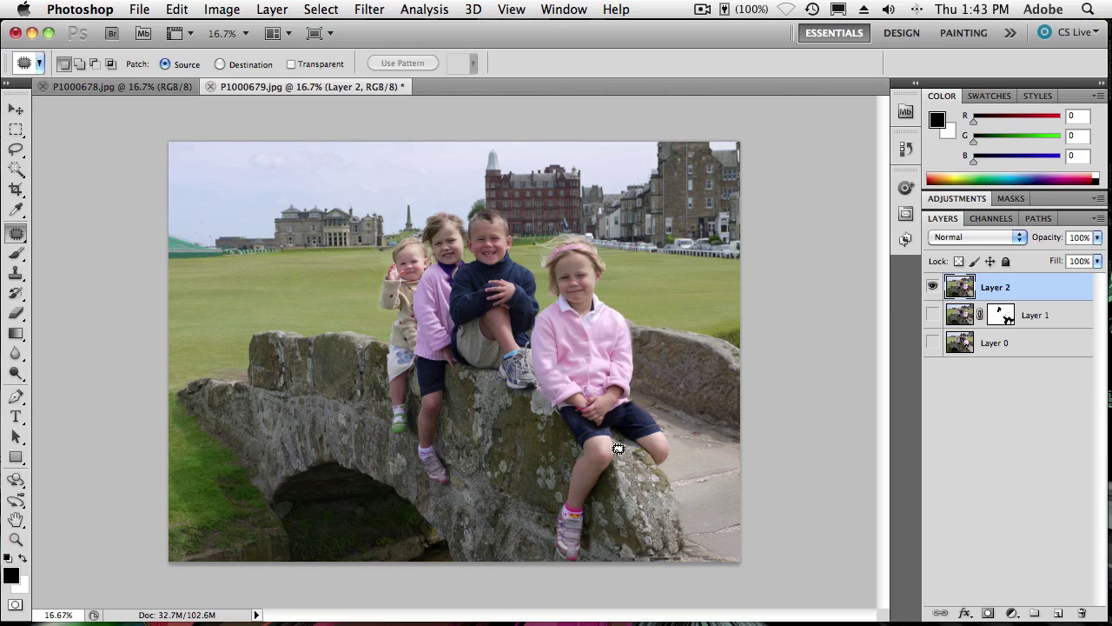
# Step: Add an Exposure adjustment layer above Layer 2 and raise the exposure to +0.45
pyautogui.click(957, 199)
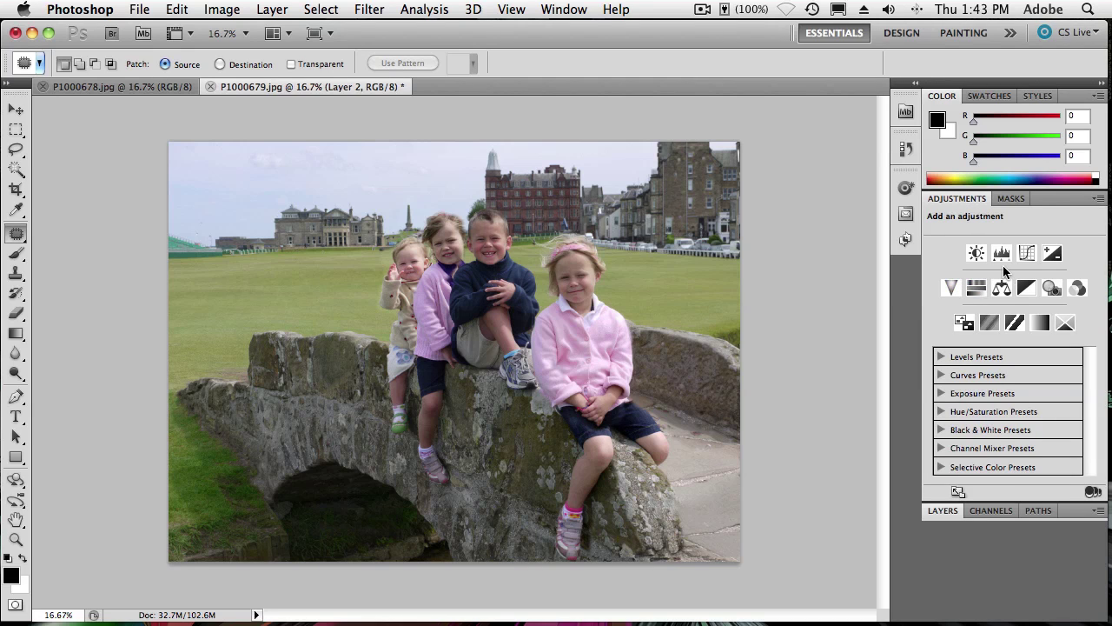
pyautogui.click(1050, 253)
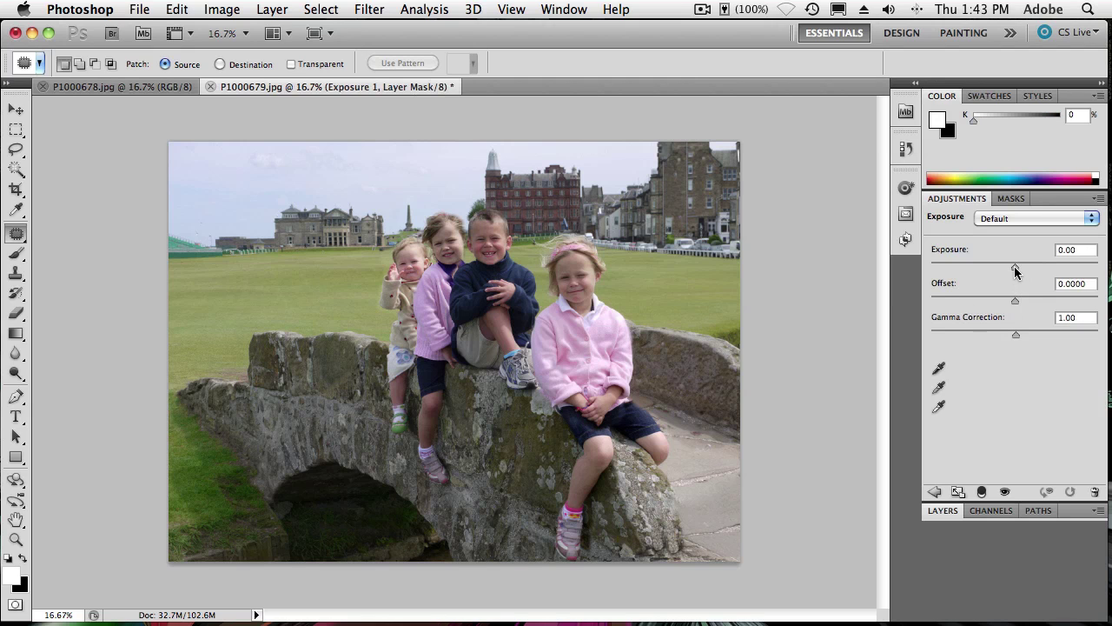
pyautogui.moveTo(1015, 268); pyautogui.dragTo(1020, 267)
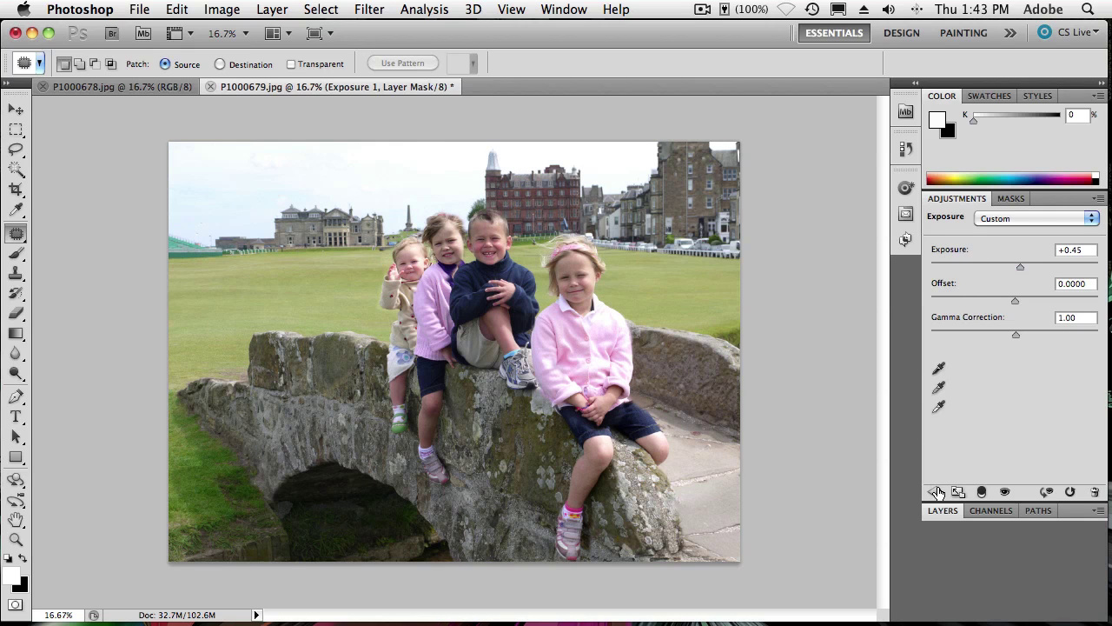
# Step: Add a Vibrance adjustment layer with vibrance at +13 and saturation at +6
pyautogui.click(936, 492)
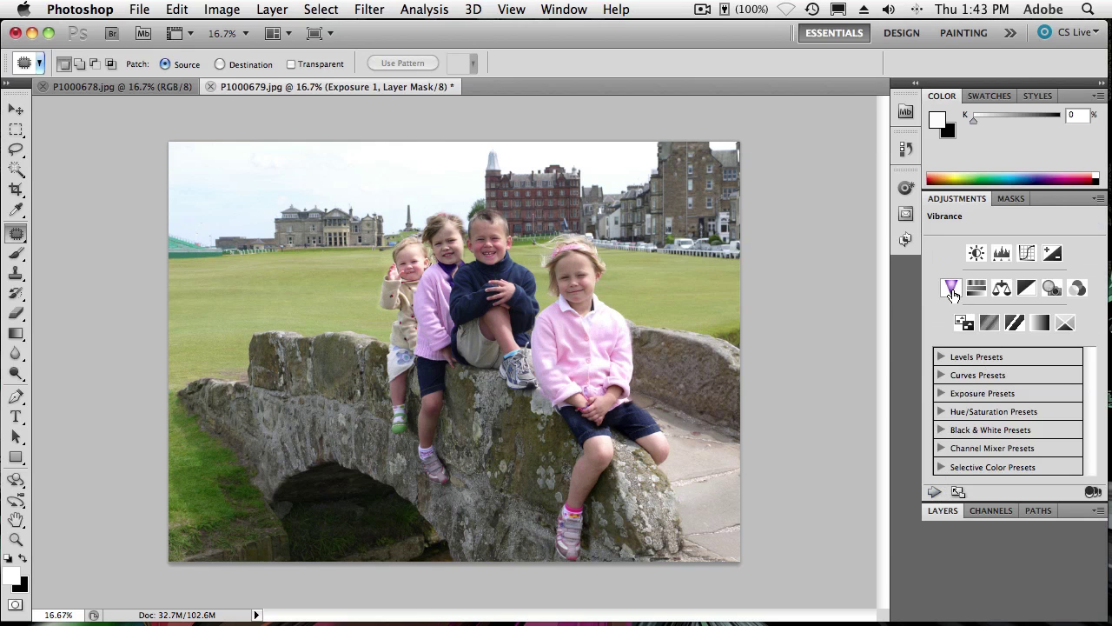
pyautogui.click(953, 293)
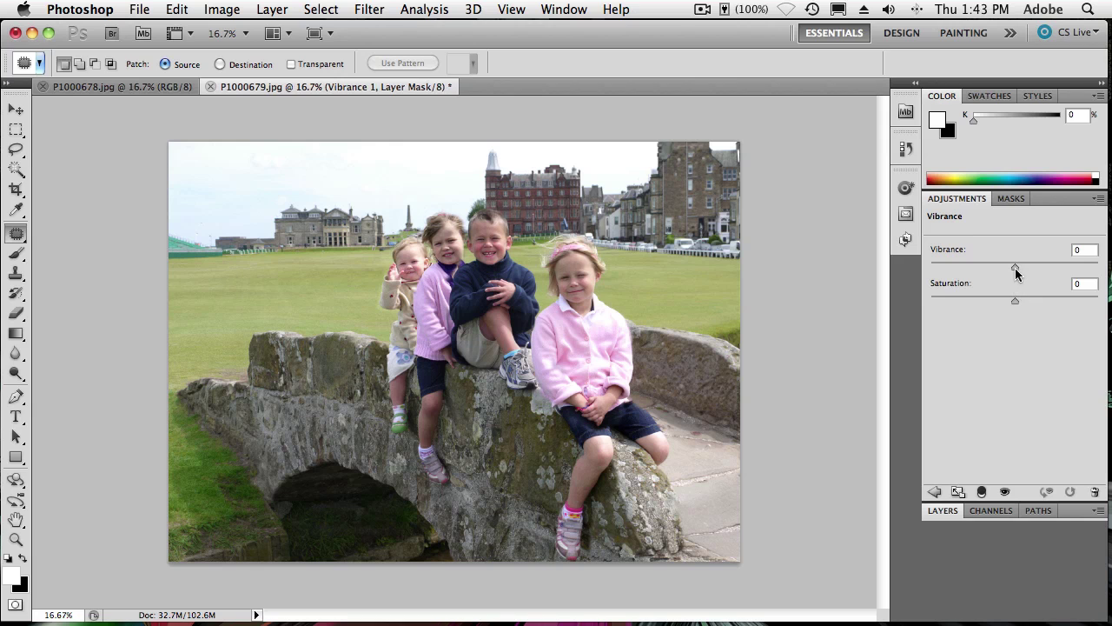
pyautogui.moveTo(1013, 268)
pyautogui.mouseDown()
pyautogui.moveTo(1023, 268)
pyautogui.moveTo(1013, 299)
pyautogui.moveTo(1027, 272)
pyautogui.moveTo(1006, 273)
pyautogui.moveTo(1024, 270)
pyautogui.mouseUp()
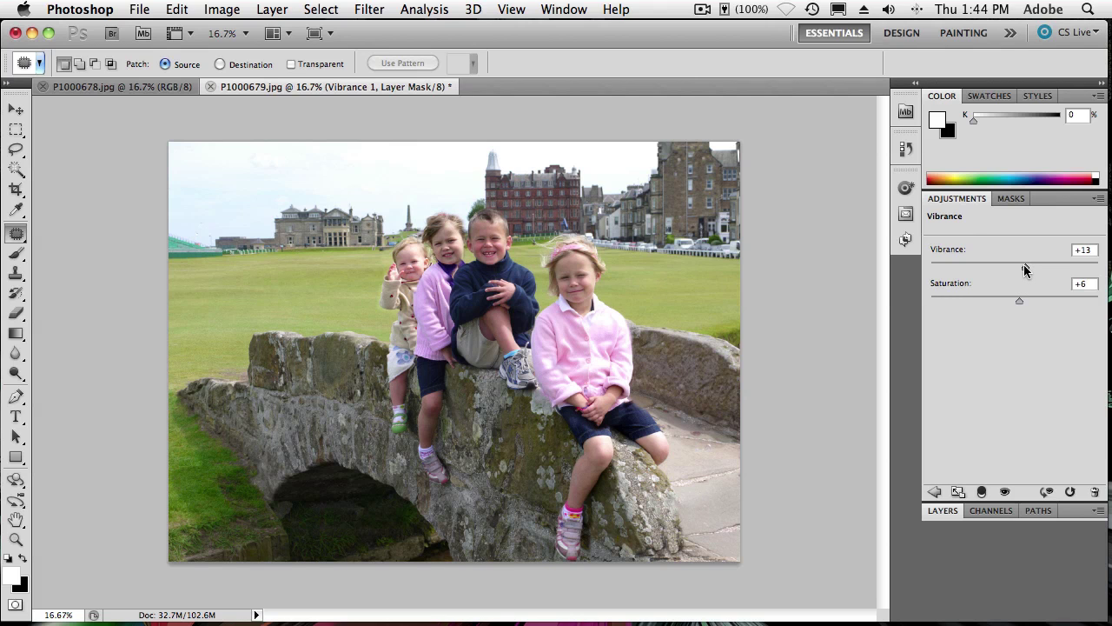